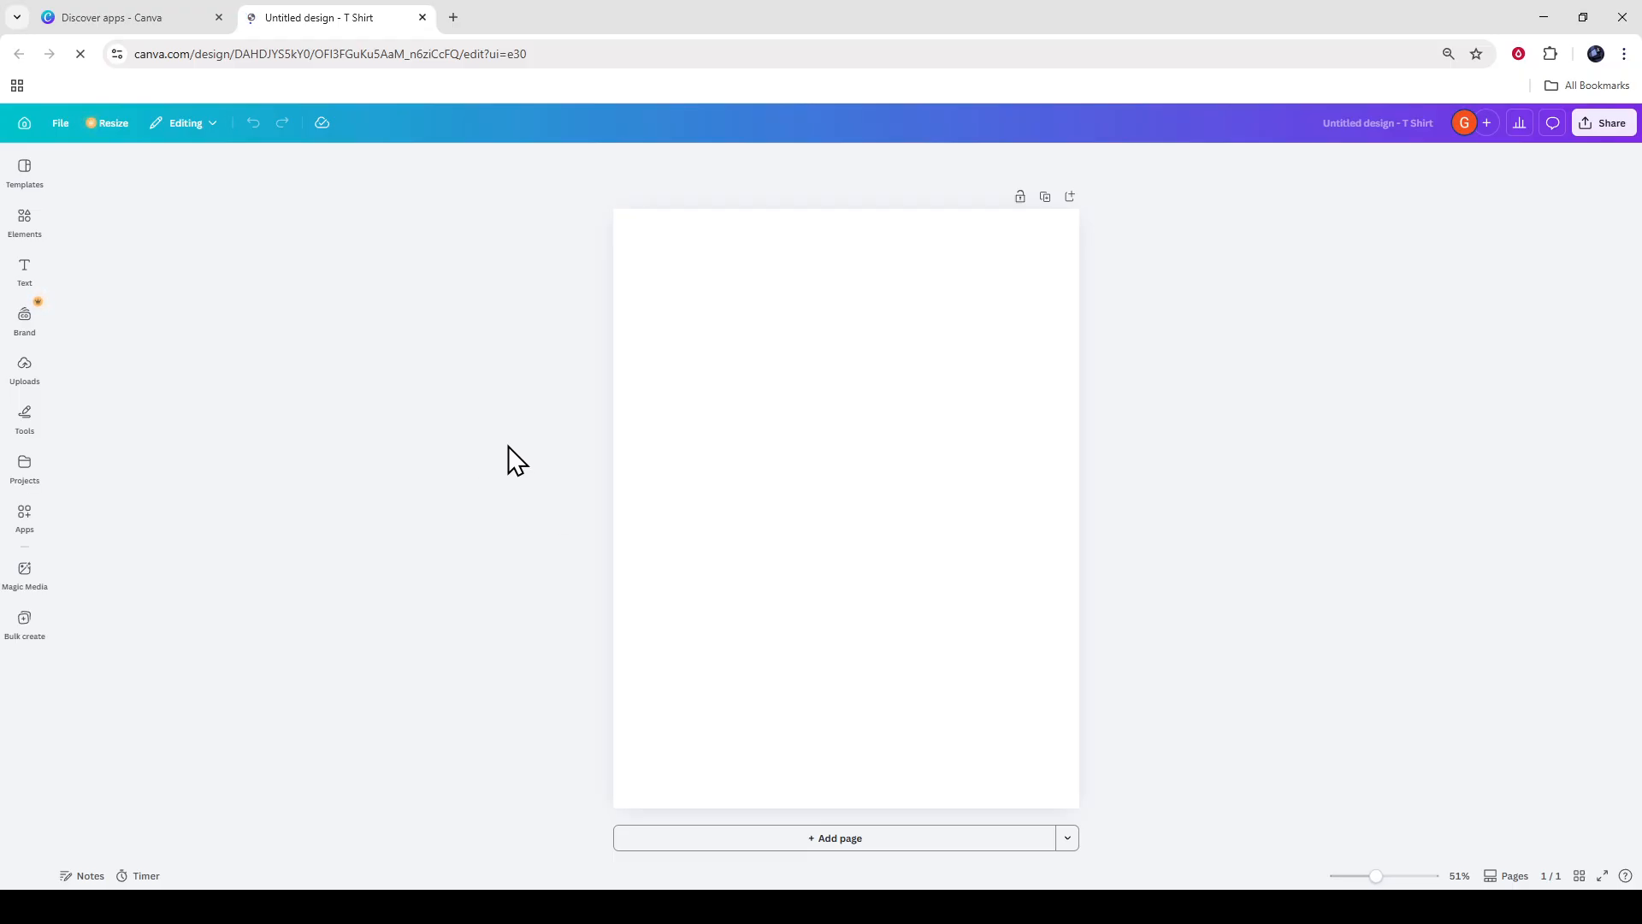
Search the new-design options for "tshirt" from the Discover apps page and return to the blank T-shirt design.
click(156, 26)
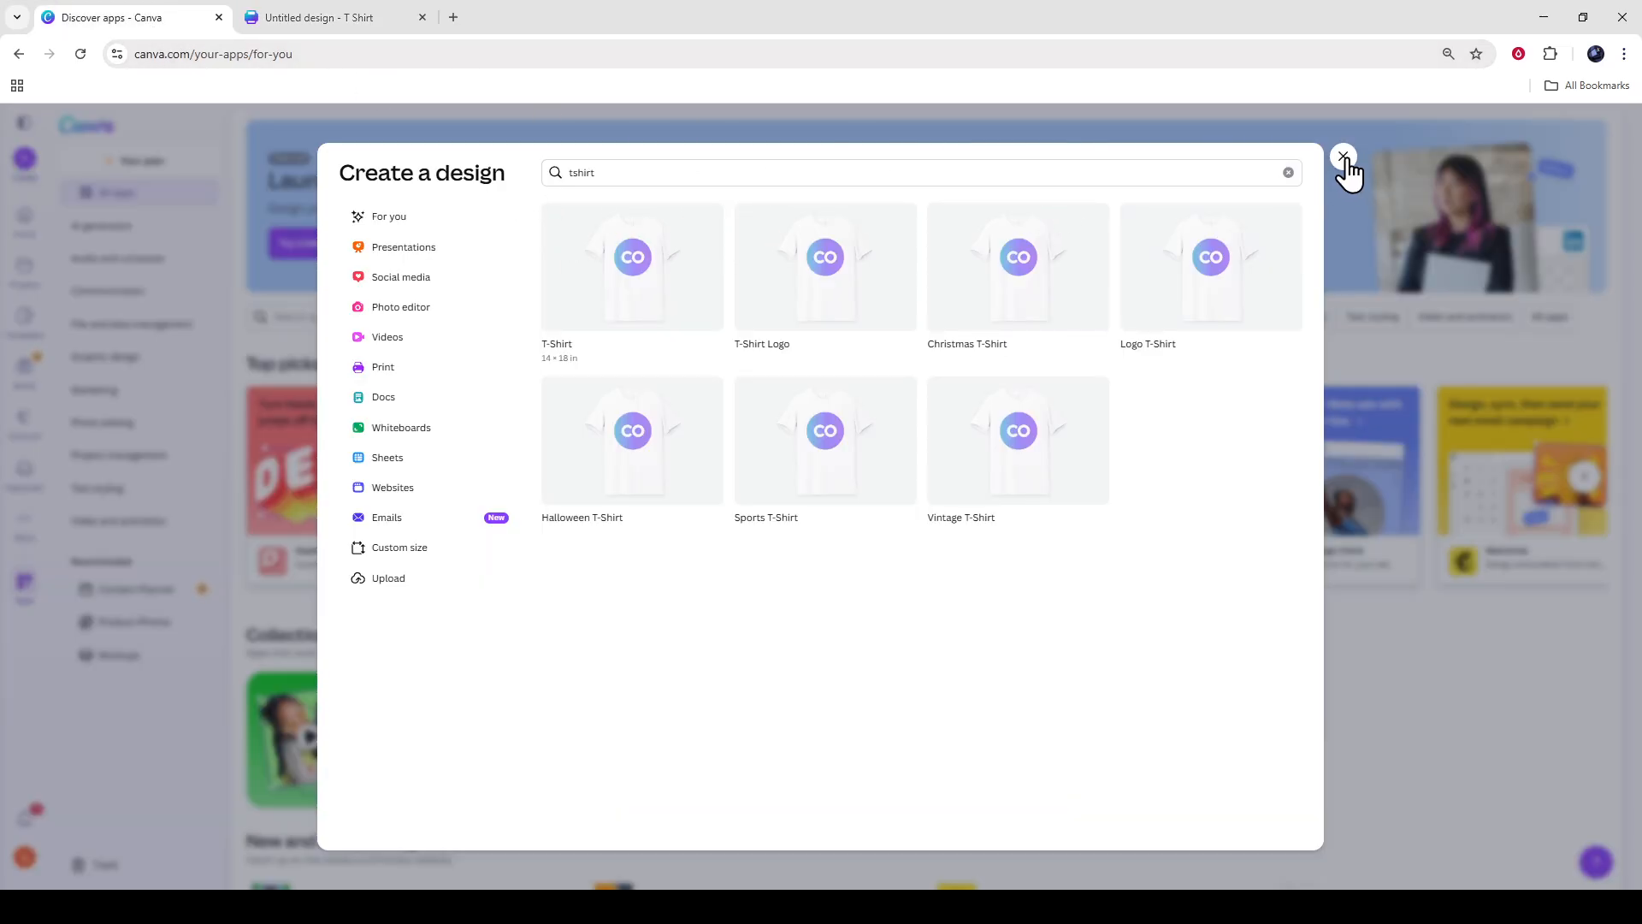
click(1344, 158)
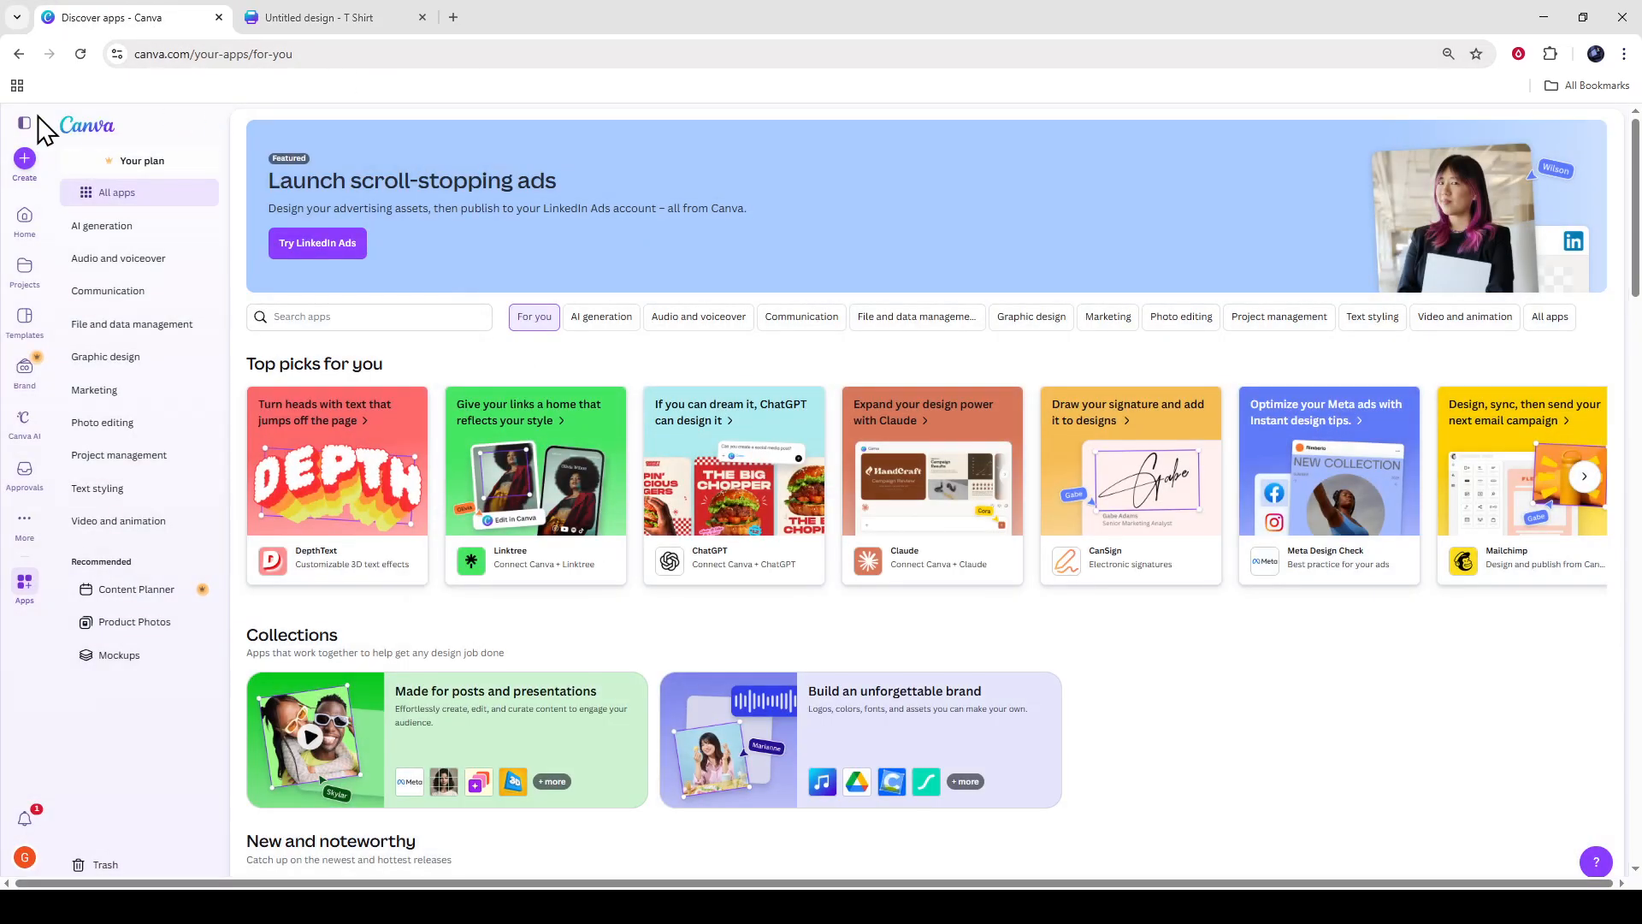
click(25, 160)
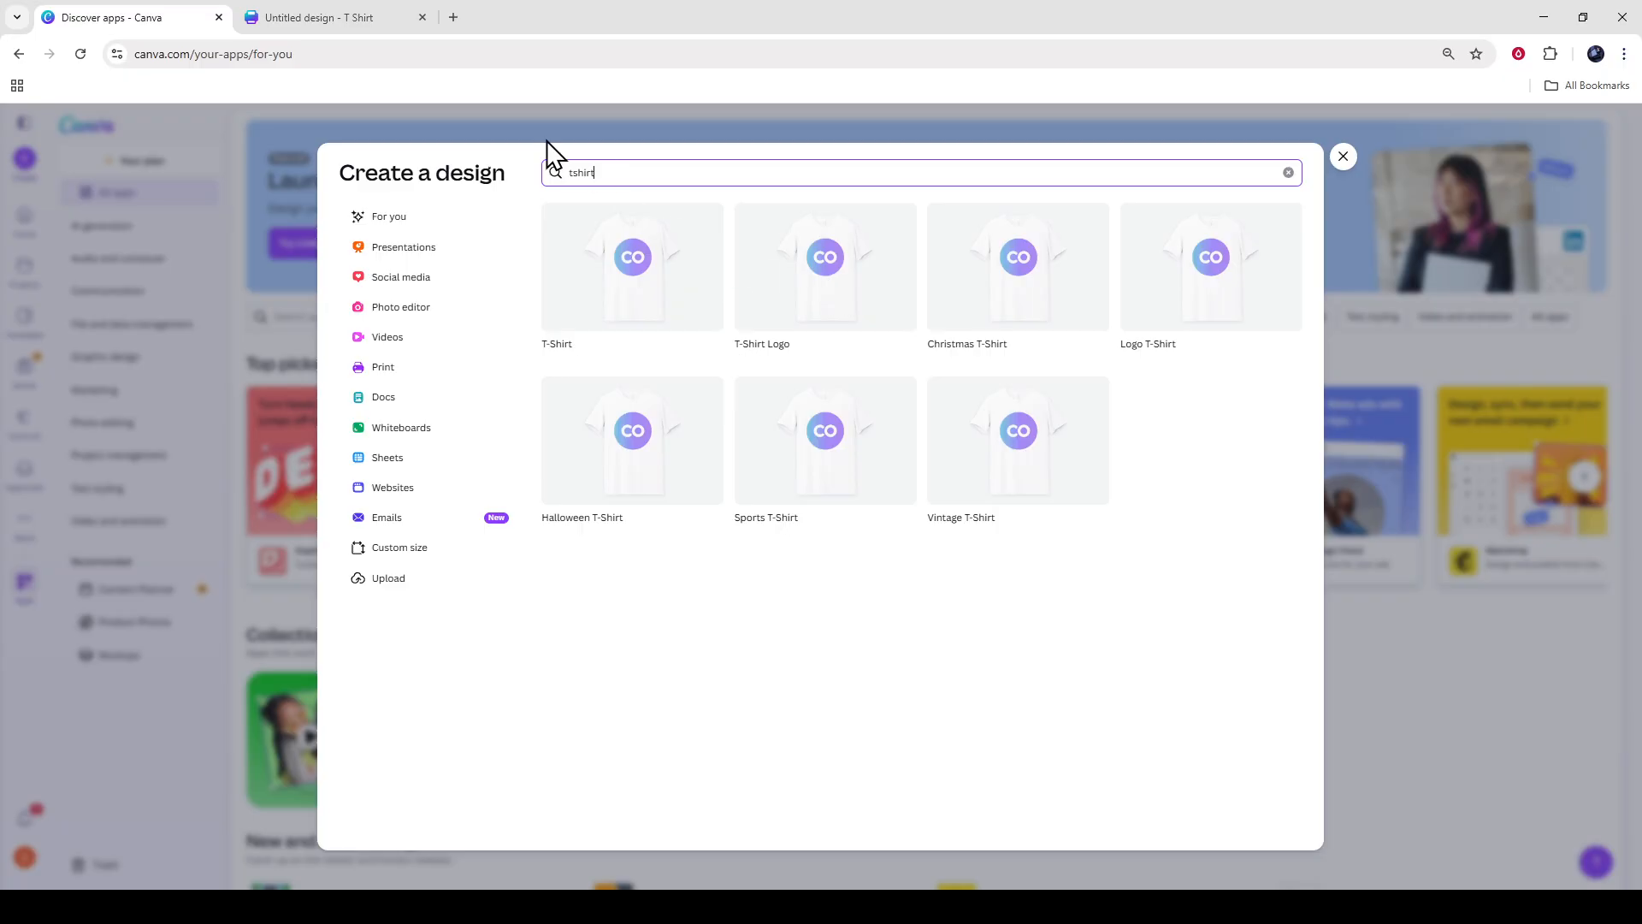
click(330, 19)
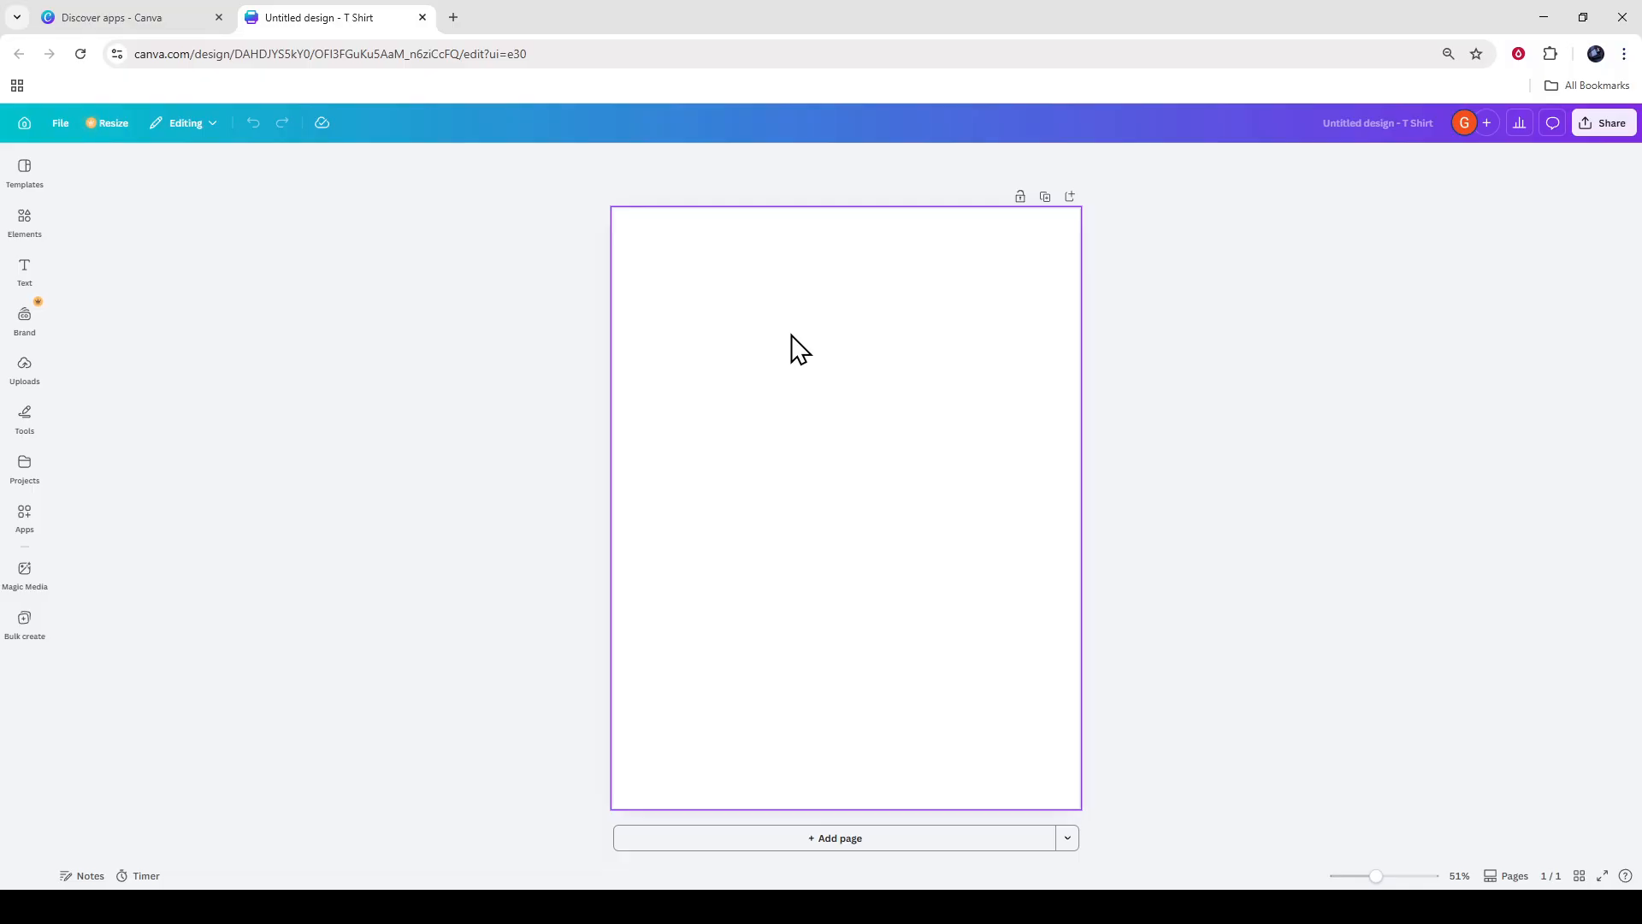
Add the "Let's party!" font combination to the blank T-shirt page.
click(24, 270)
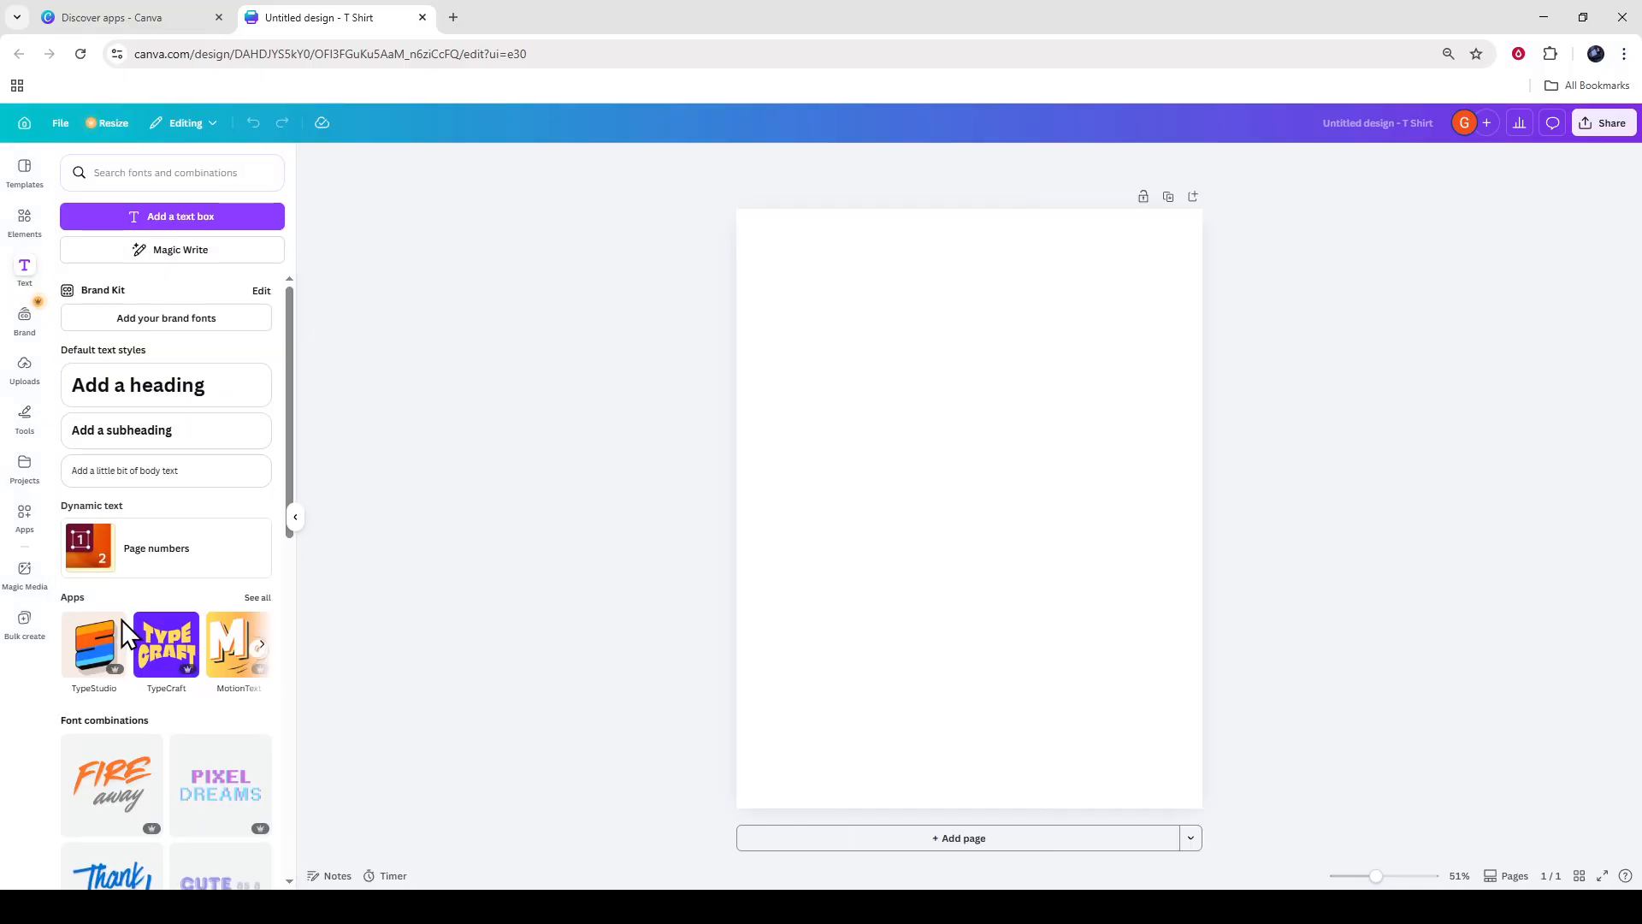
scroll(189, 770, down, 2)
scroll(189, 770, down, 3)
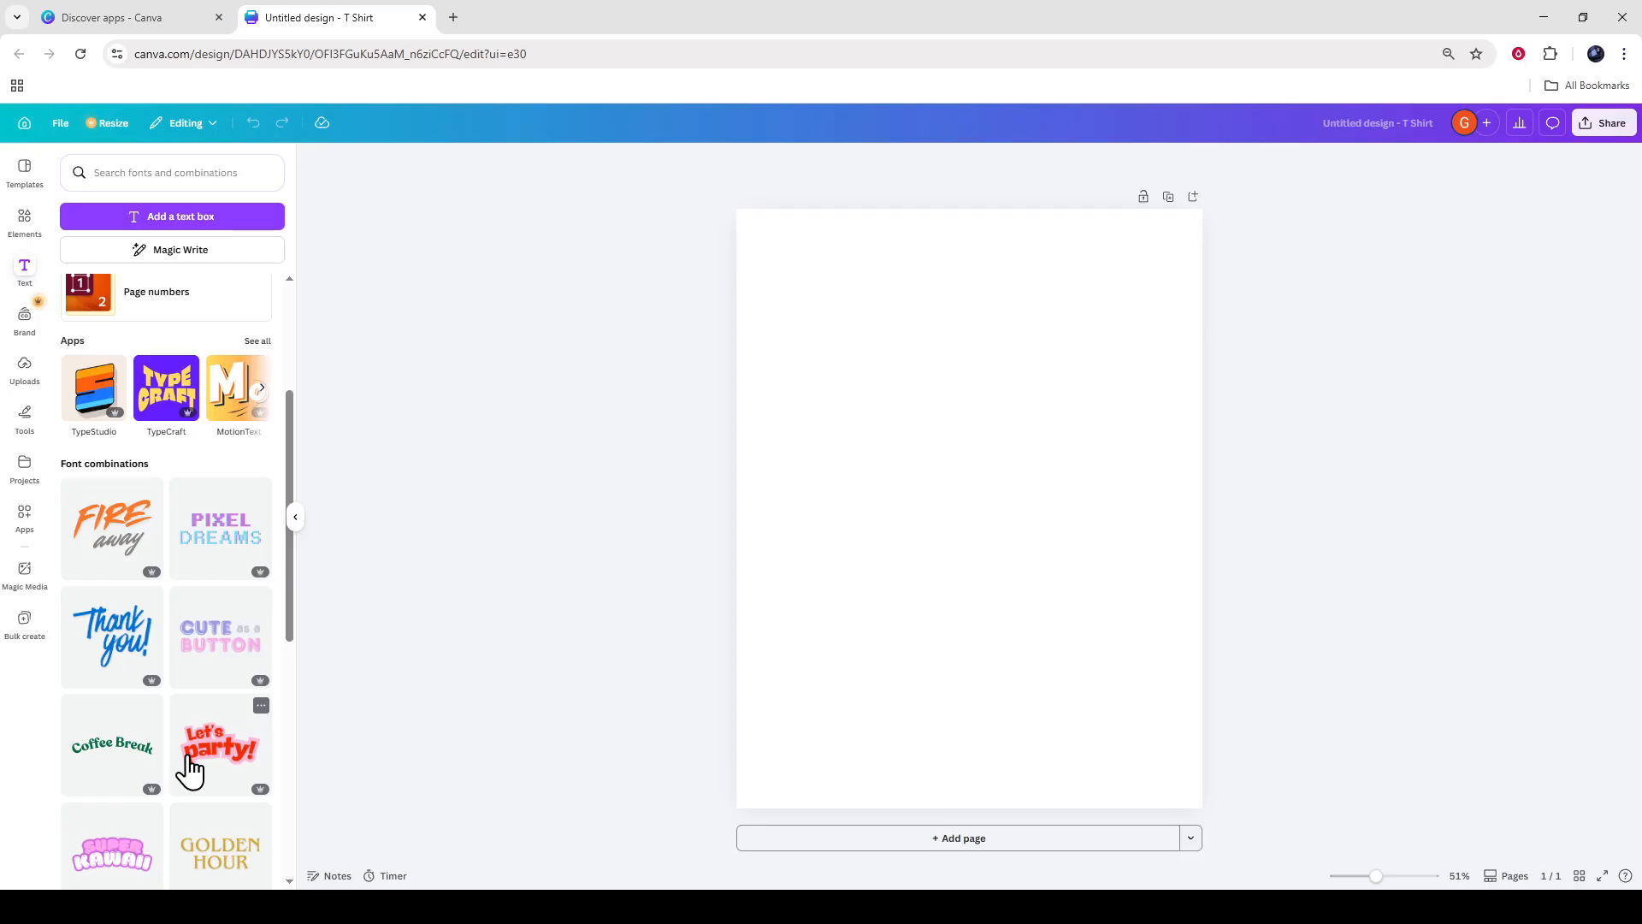
click(209, 674)
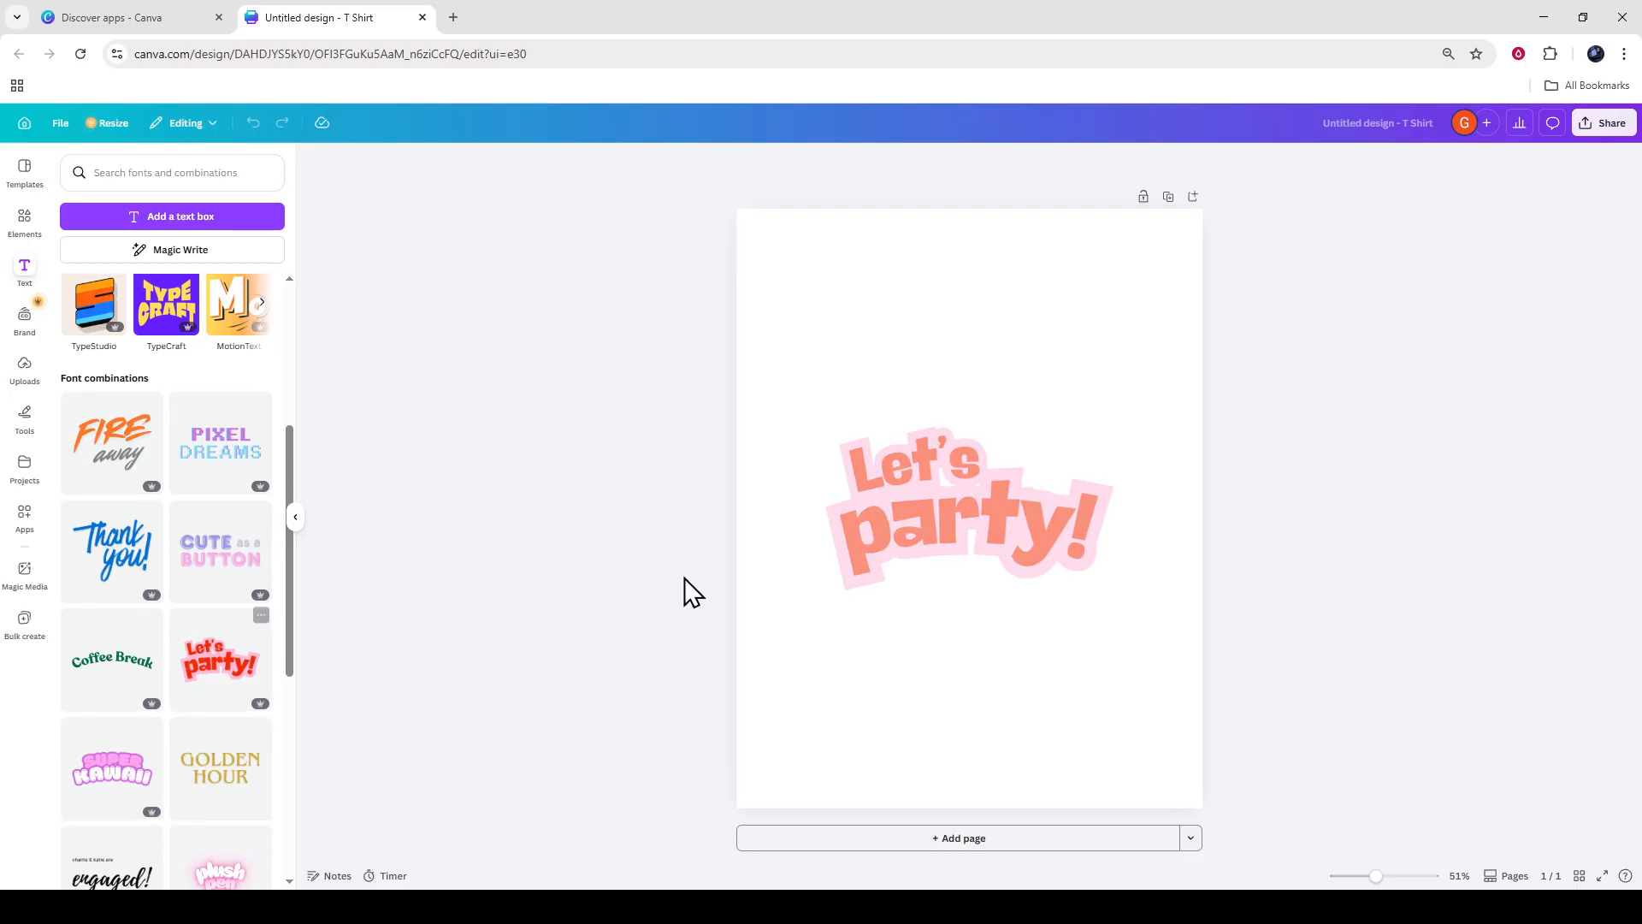
Enlarge the "Let's party!" text group to nearly the full page width and centre it horizontally.
drag(983, 521, 1003, 417)
click(295, 516)
drag(843, 411, 829, 438)
drag(992, 516, 1118, 593)
drag(946, 495, 885, 483)
click(1299, 496)
click(890, 477)
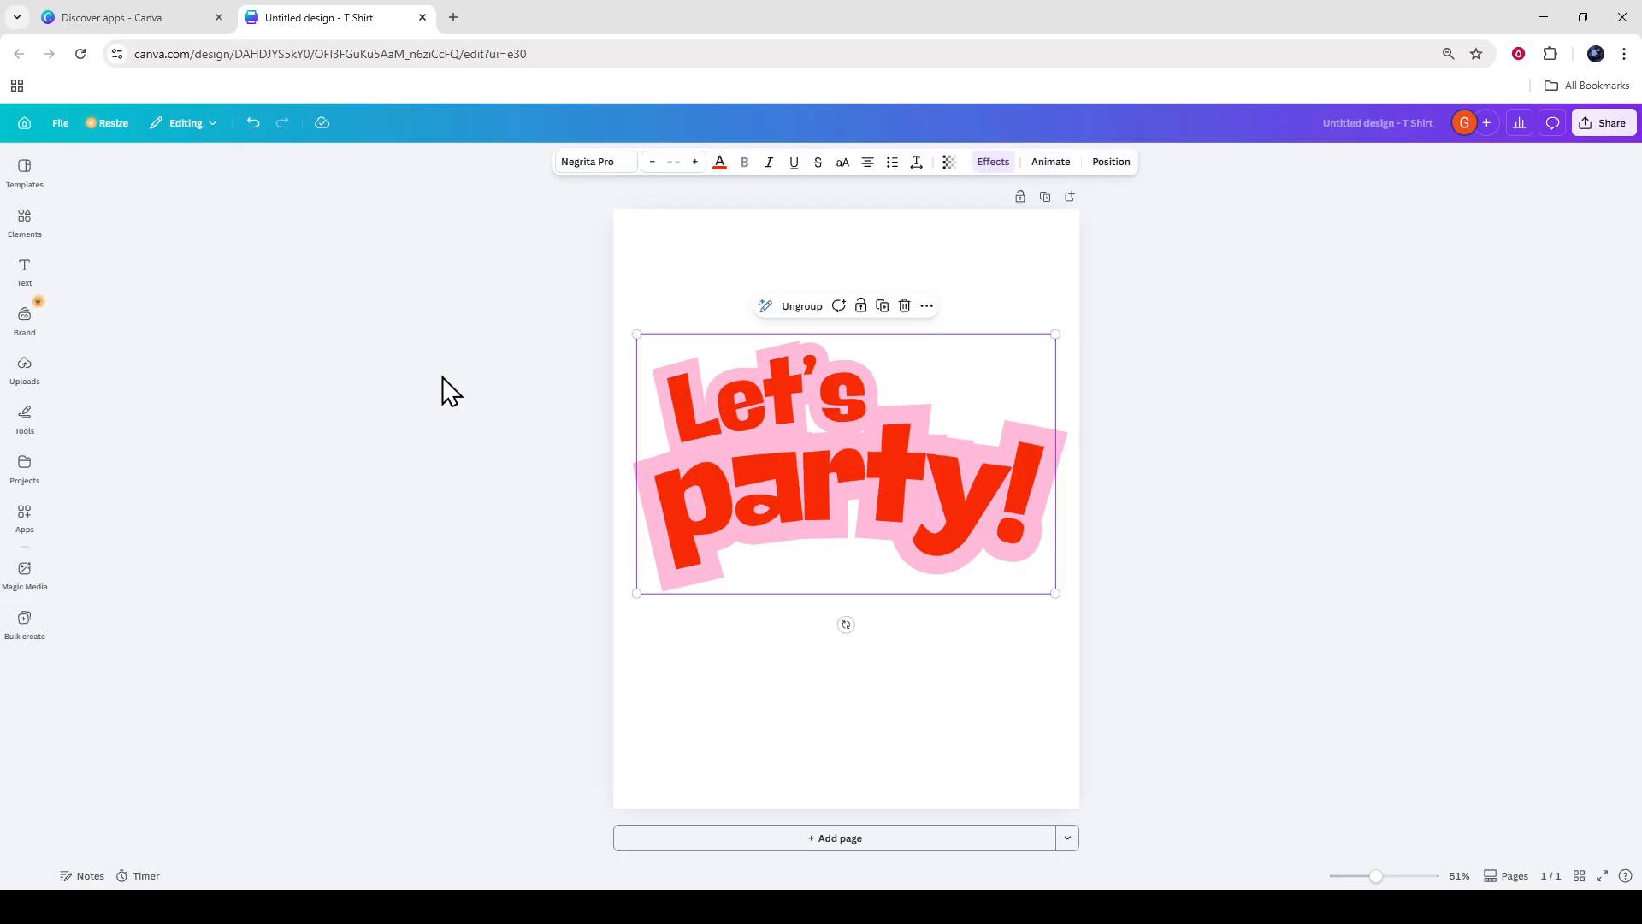
Replace the word "party!" in the text group with "celebrate".
double_click(803, 411)
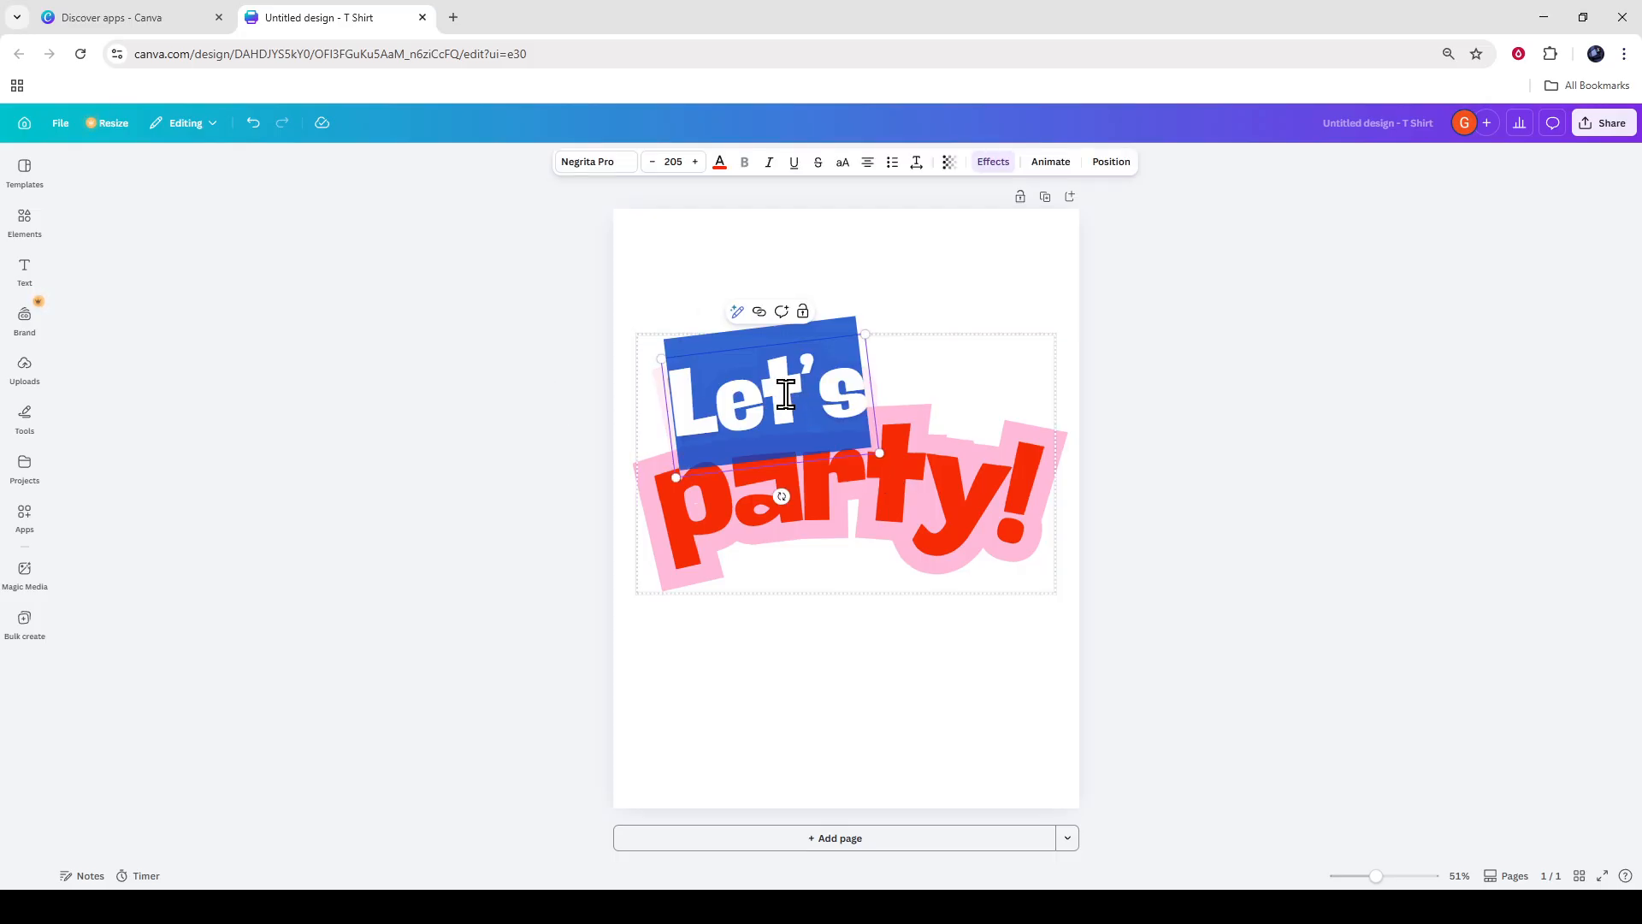
click(840, 497)
double_click(840, 496)
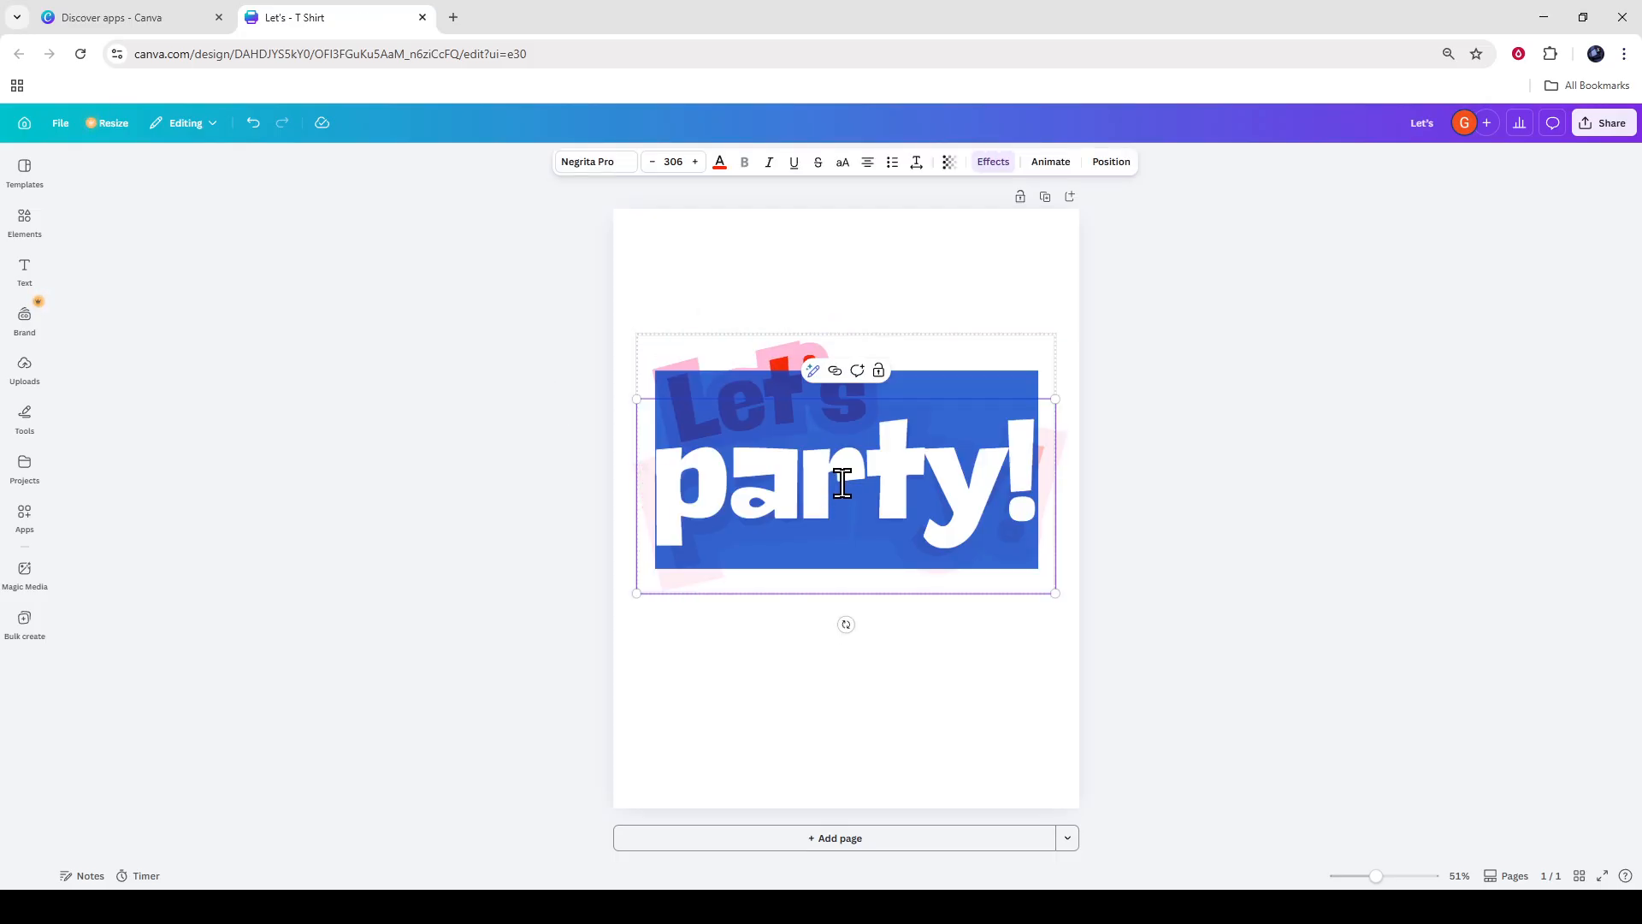
text(ce)
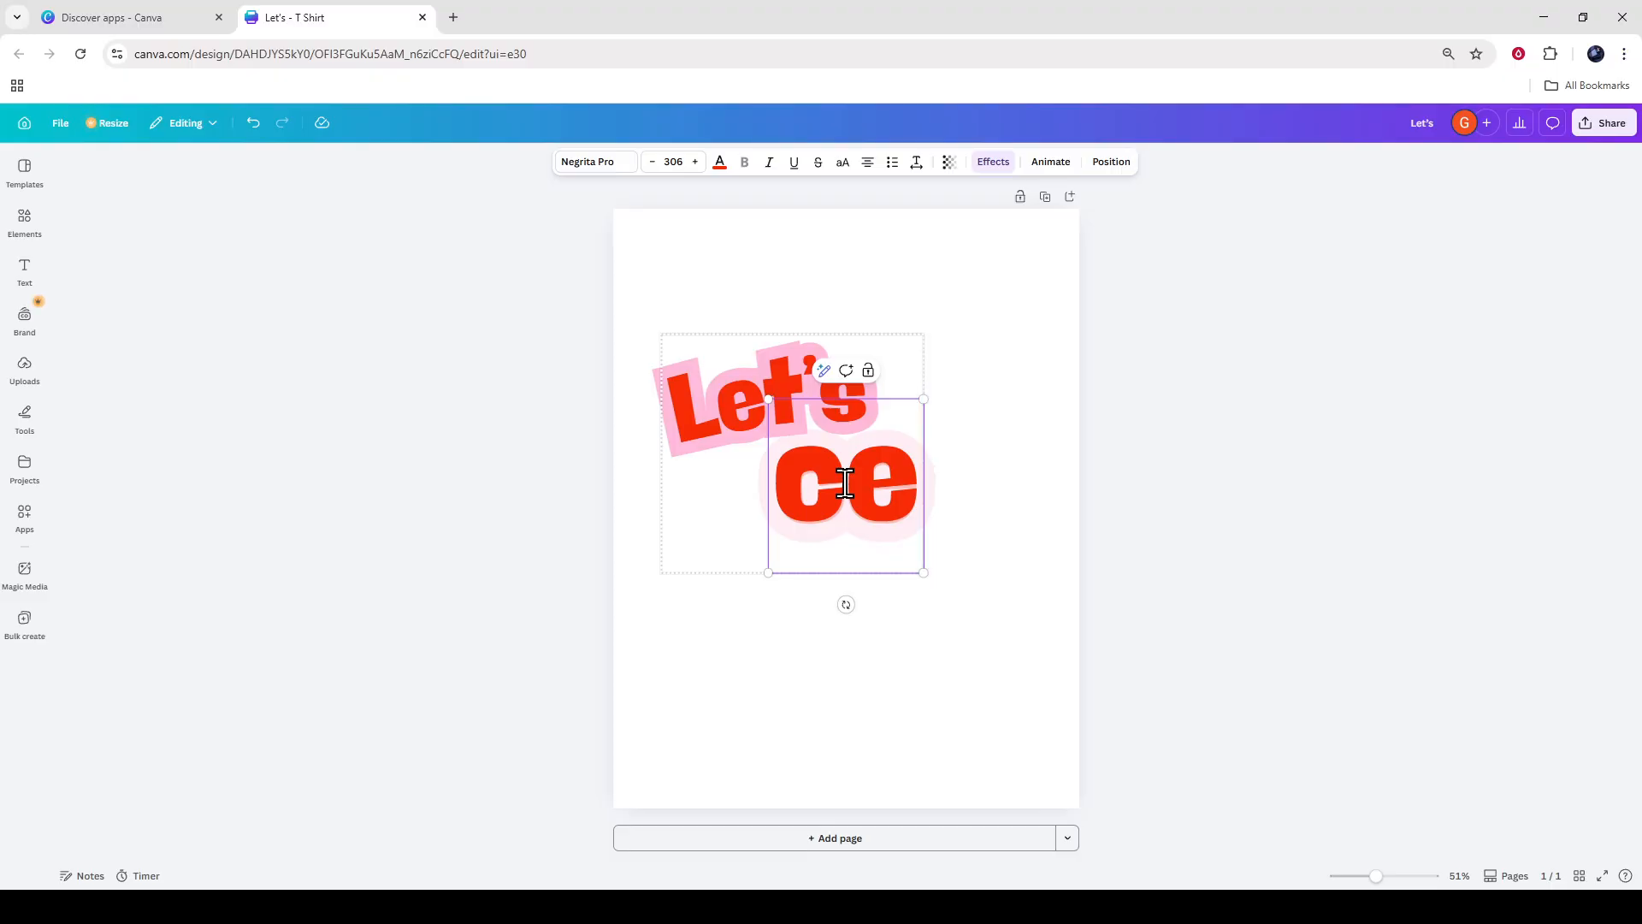
text(le)
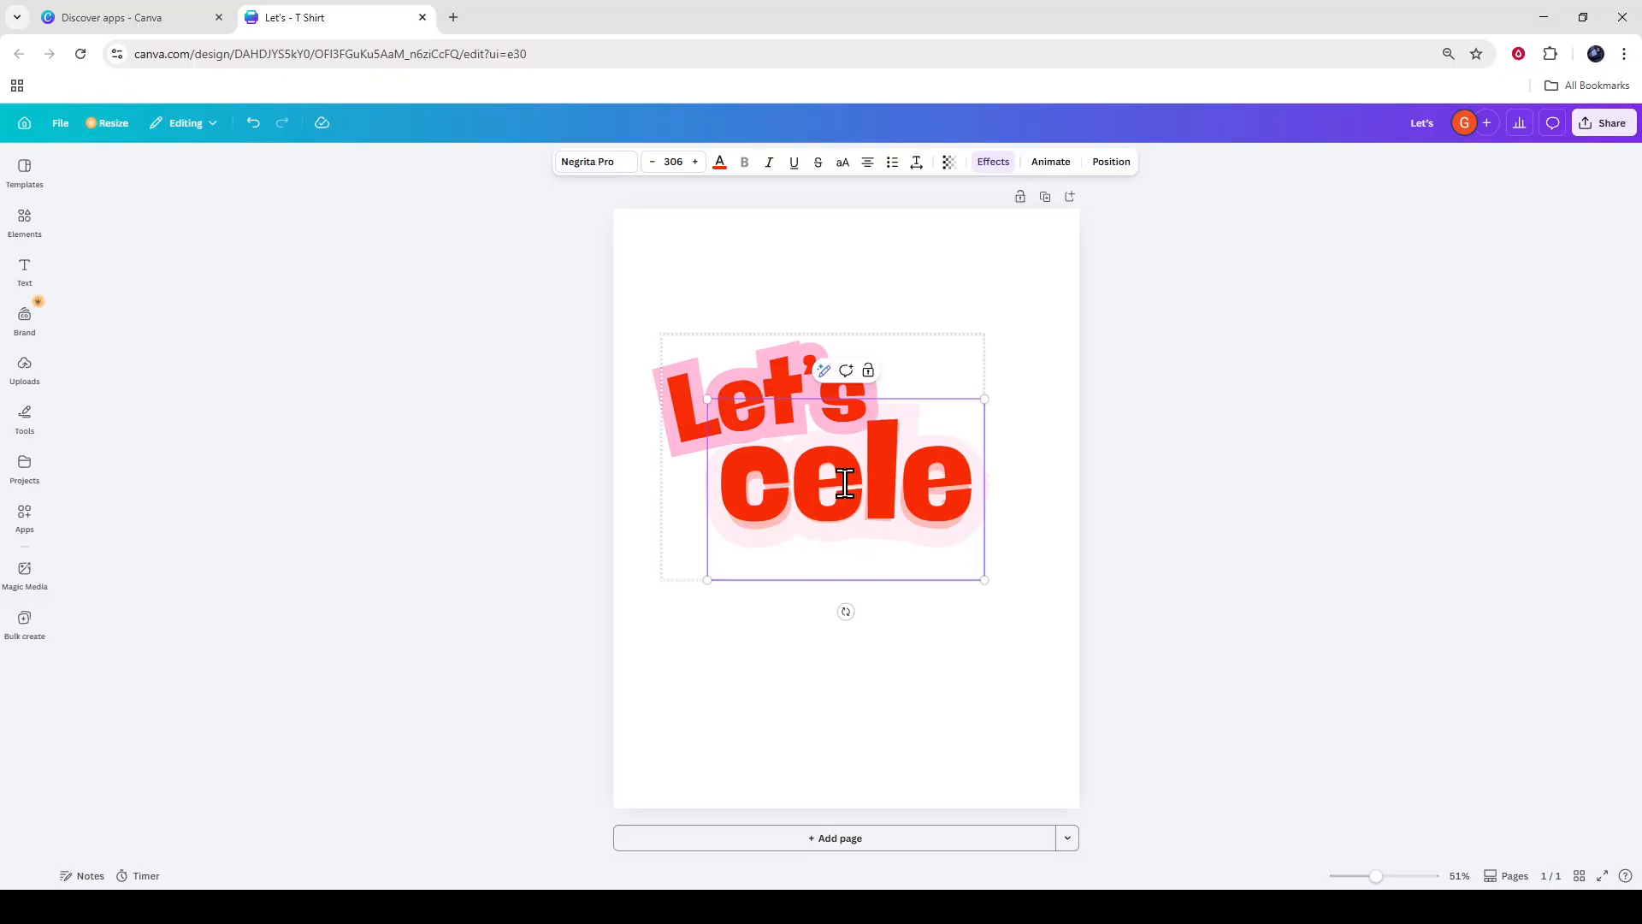
text(brate)
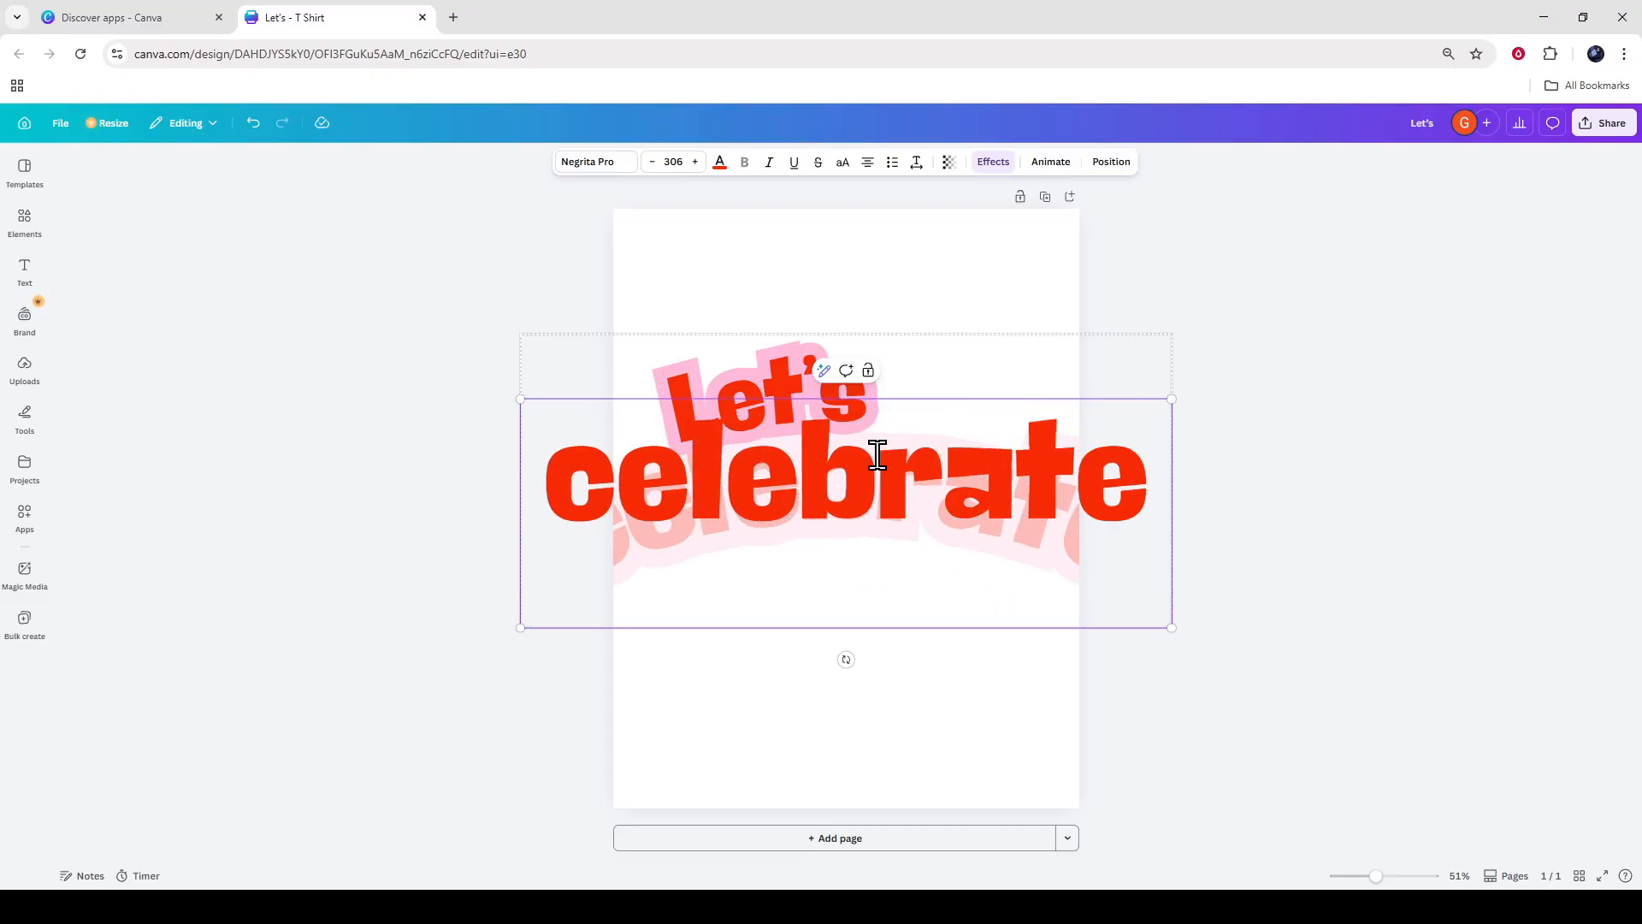
click(1349, 312)
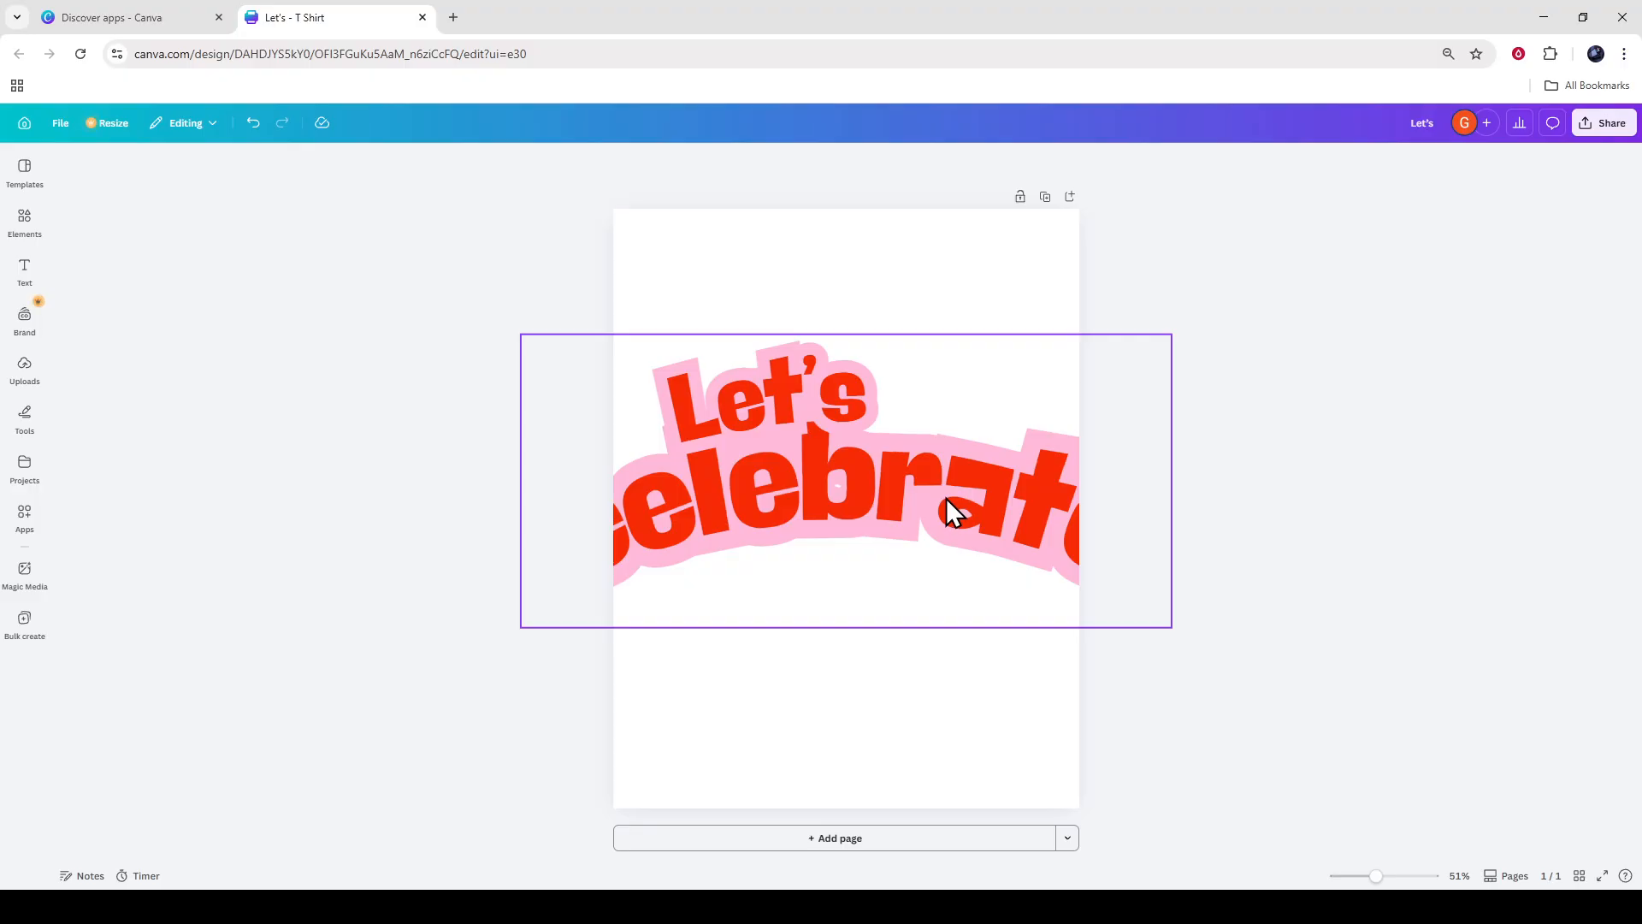
Undo the replacement of "party!" with "celebrate" in the text group.
key(ctrl+z)
key(ctrl+z)
key(ctrl+z)
key(ctrl+z)
click(1014, 467)
Change the font of the word "party!" to League Spartan.
click(920, 457)
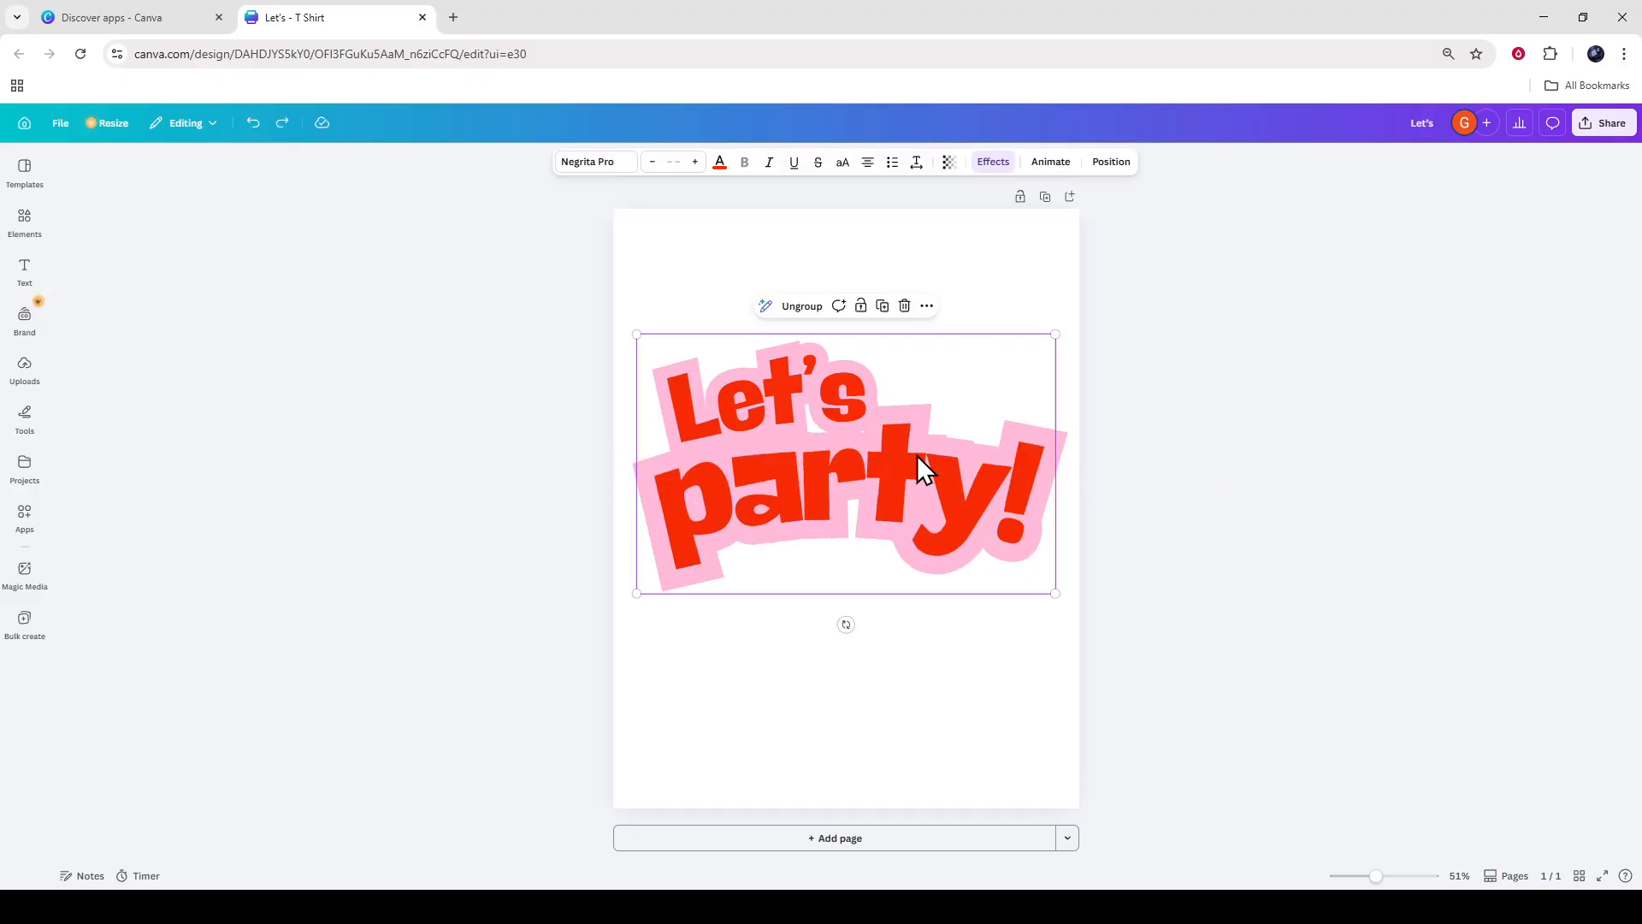
double_click(815, 393)
double_click(854, 471)
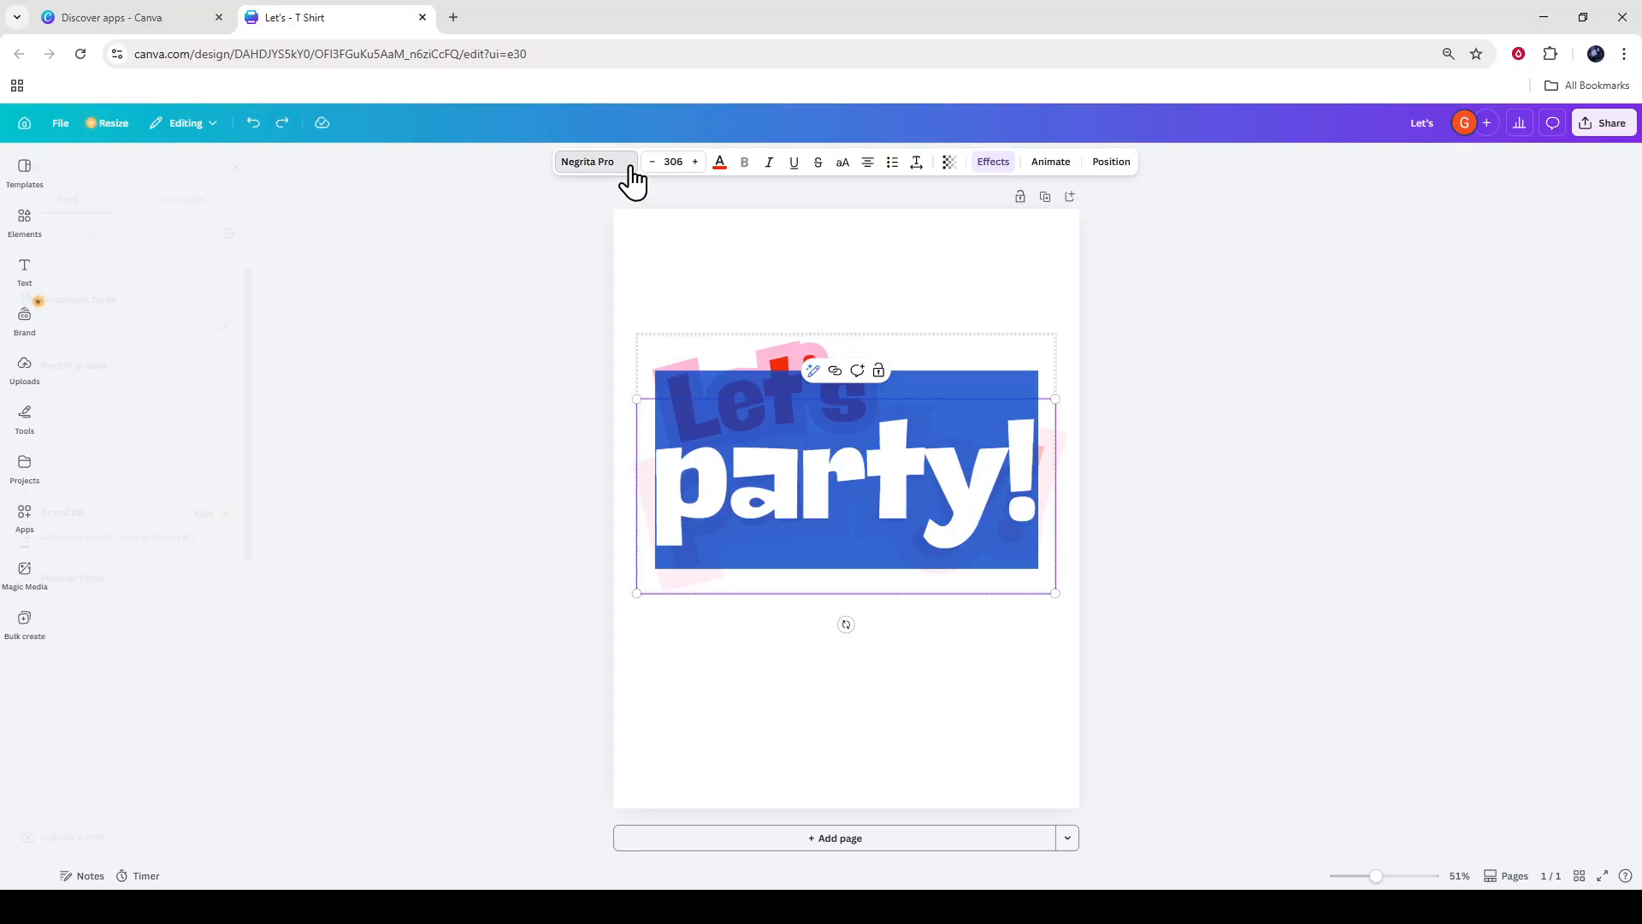
click(630, 170)
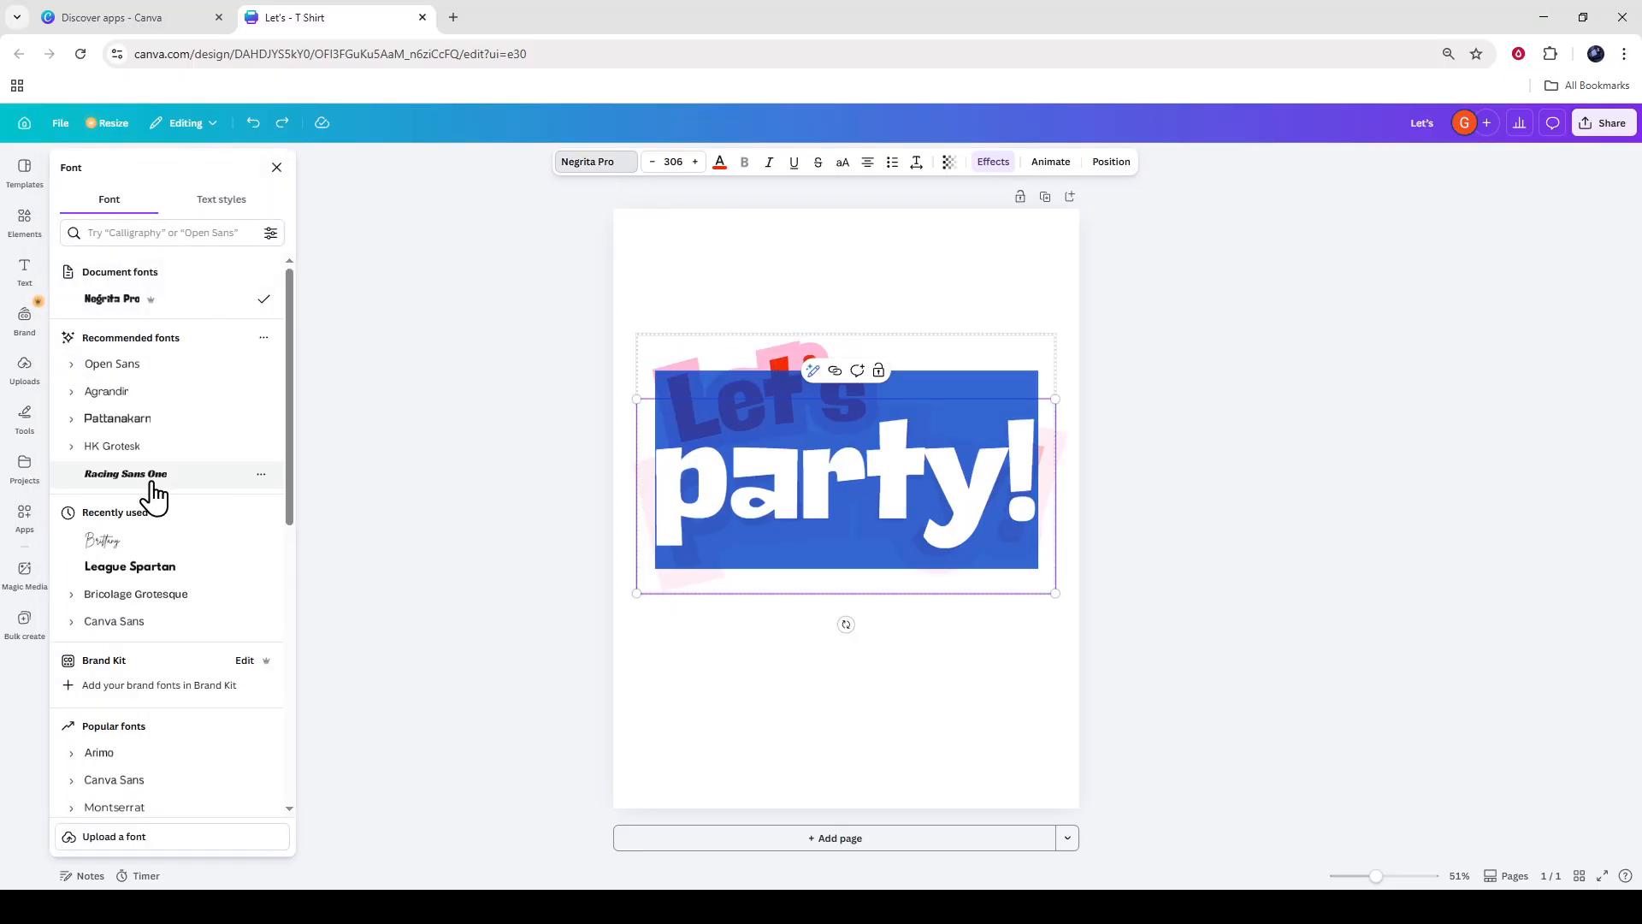
click(130, 567)
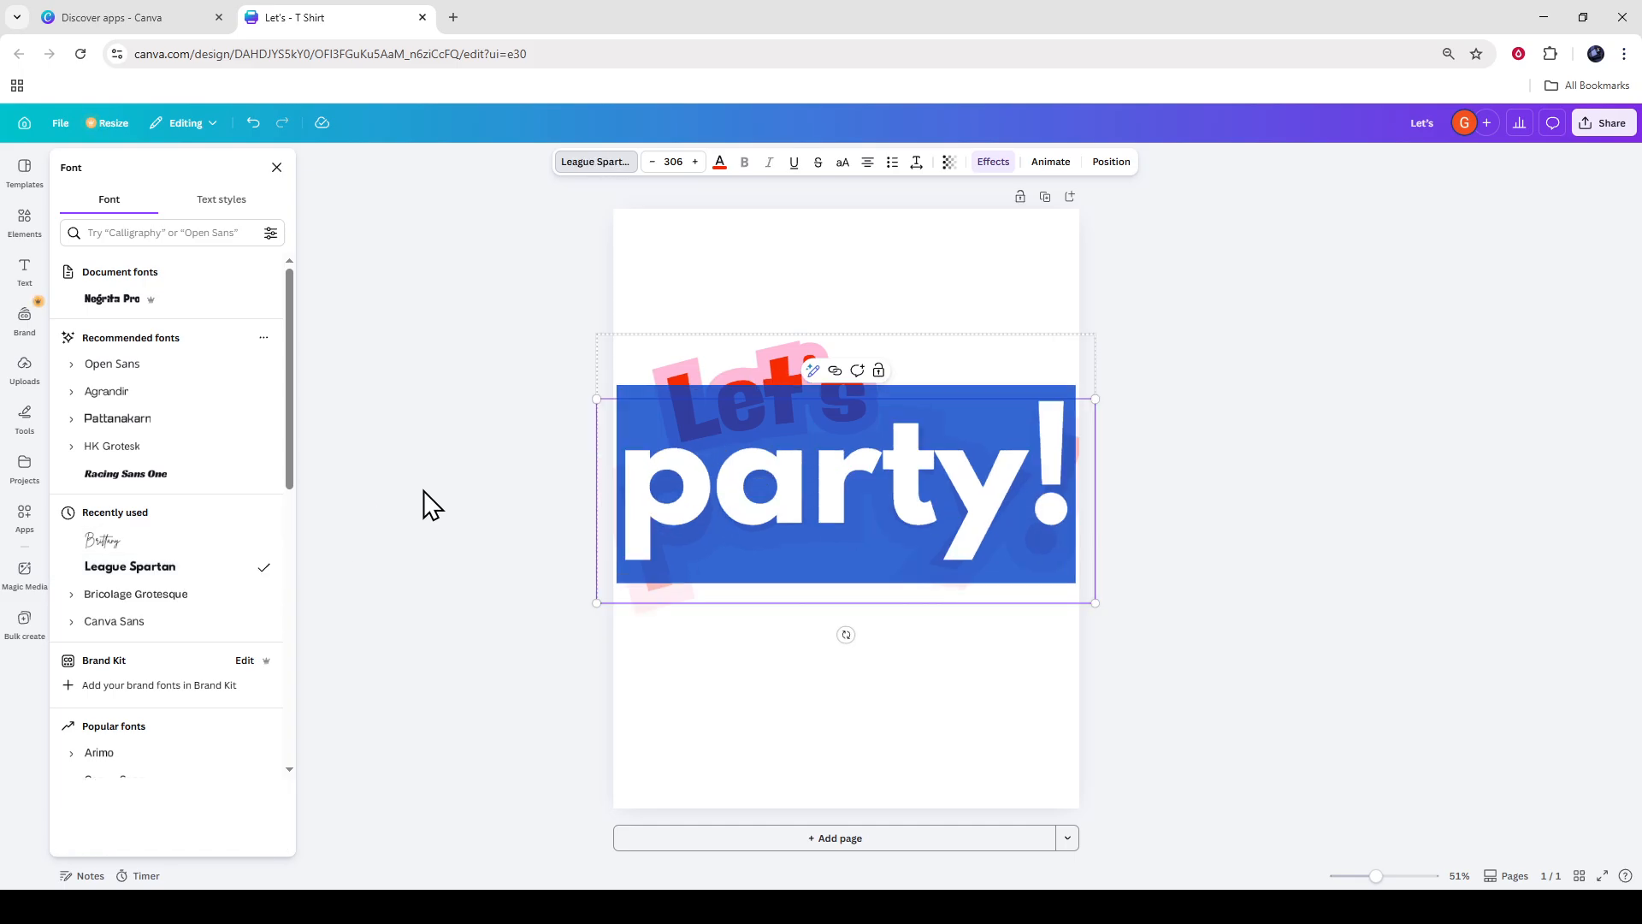
click(428, 502)
click(1212, 517)
click(893, 486)
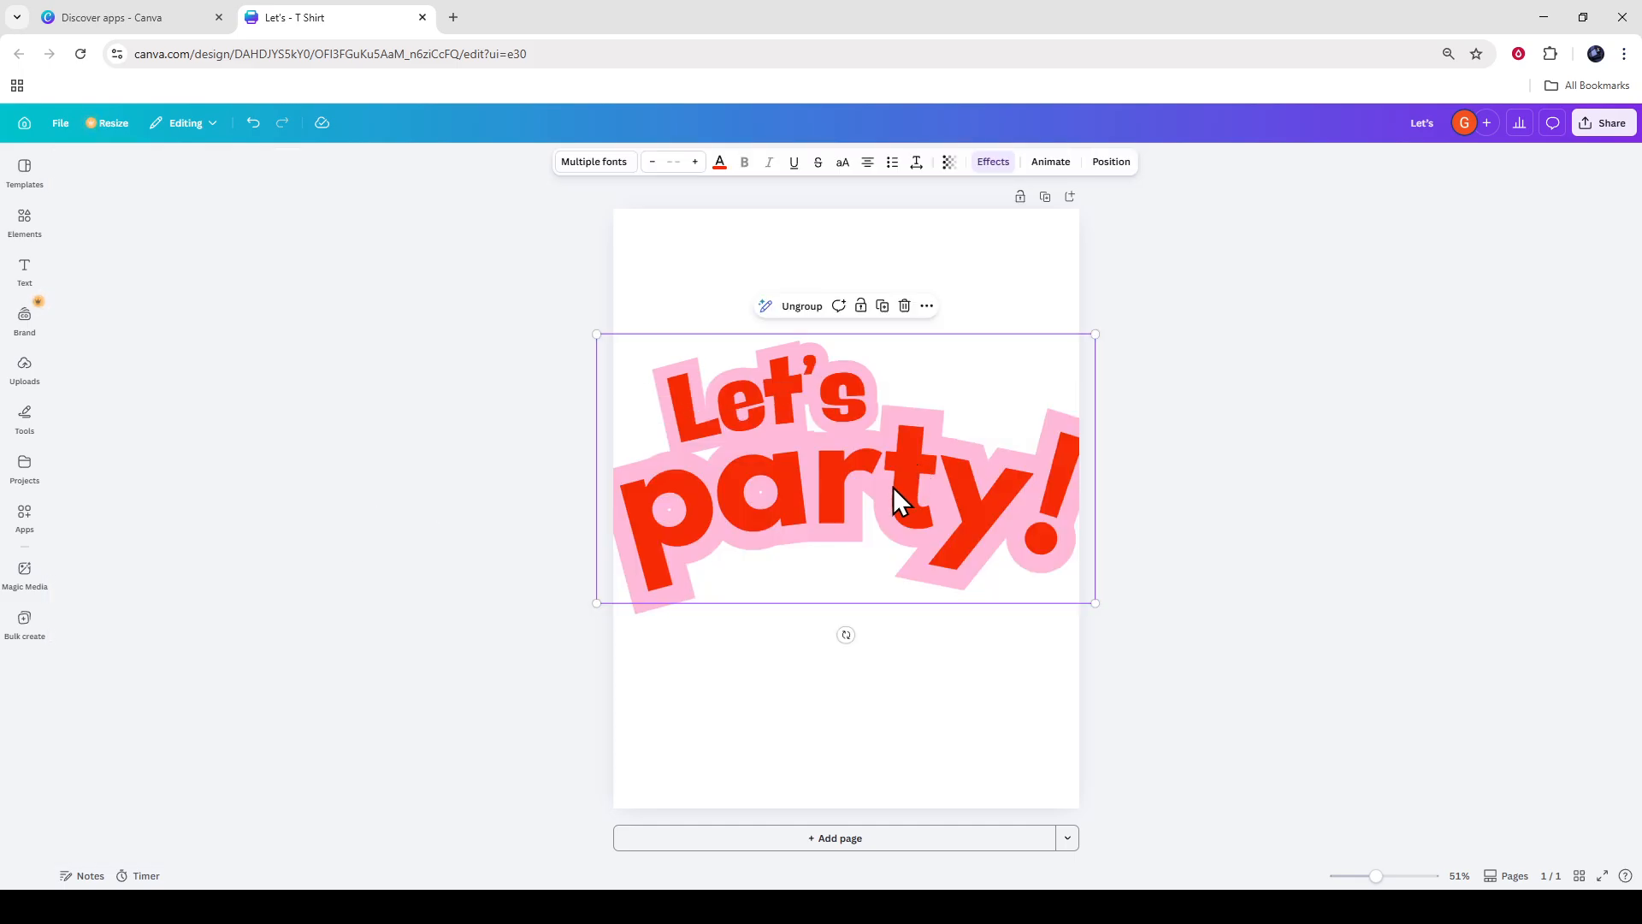
Set the font of the word "party!" back to Negrita Pro.
click(894, 486)
click(599, 163)
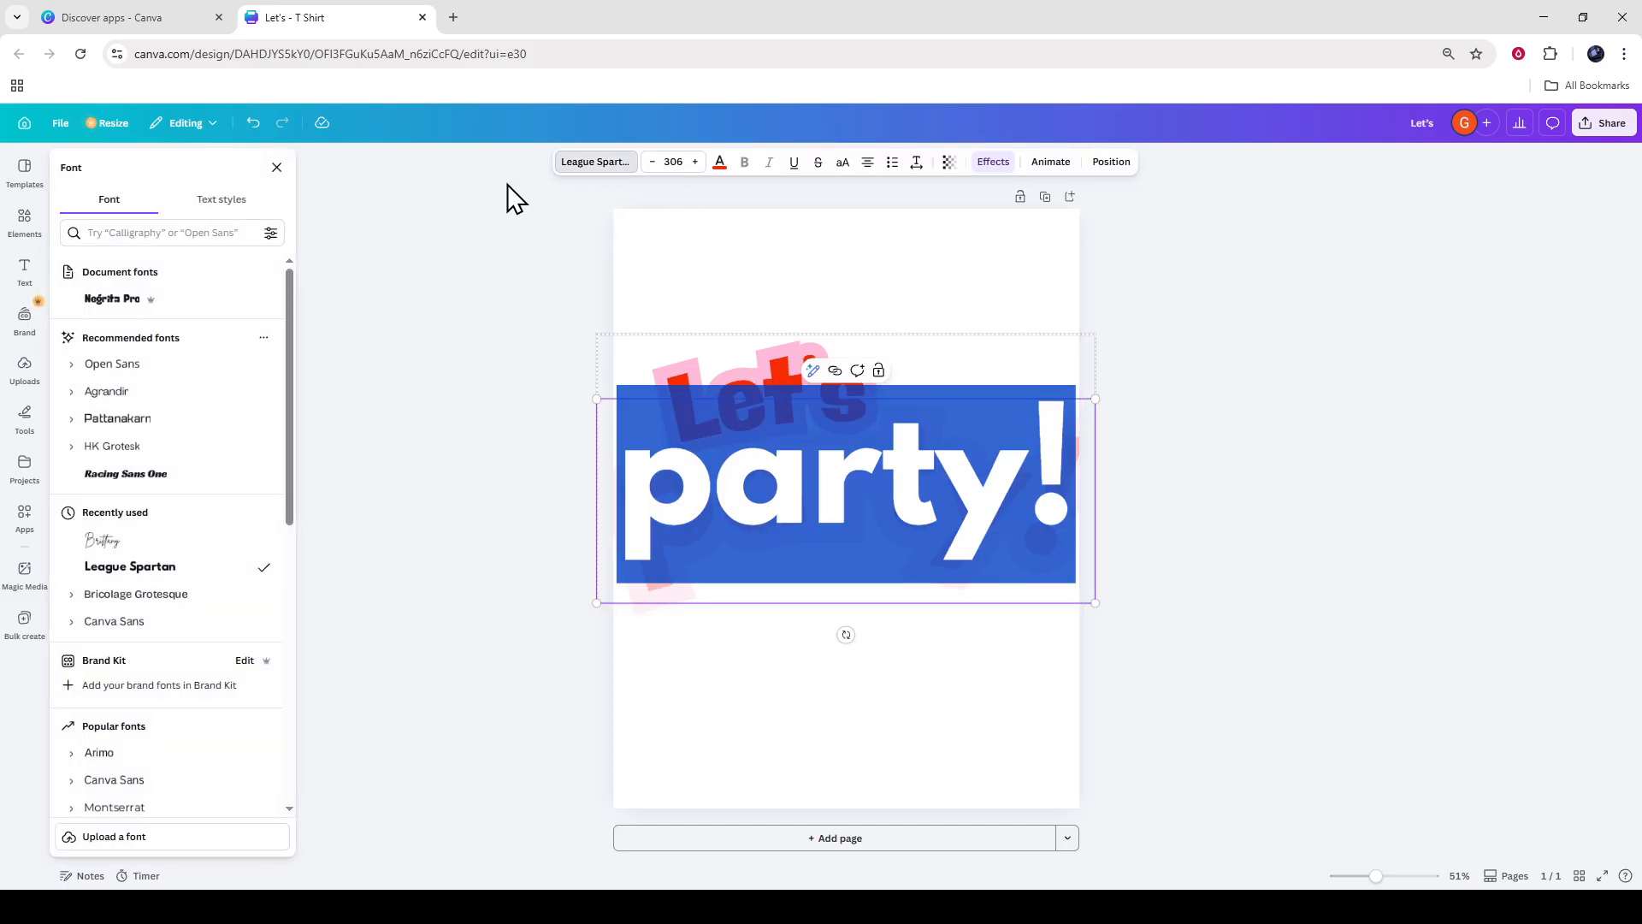
click(194, 326)
click(898, 428)
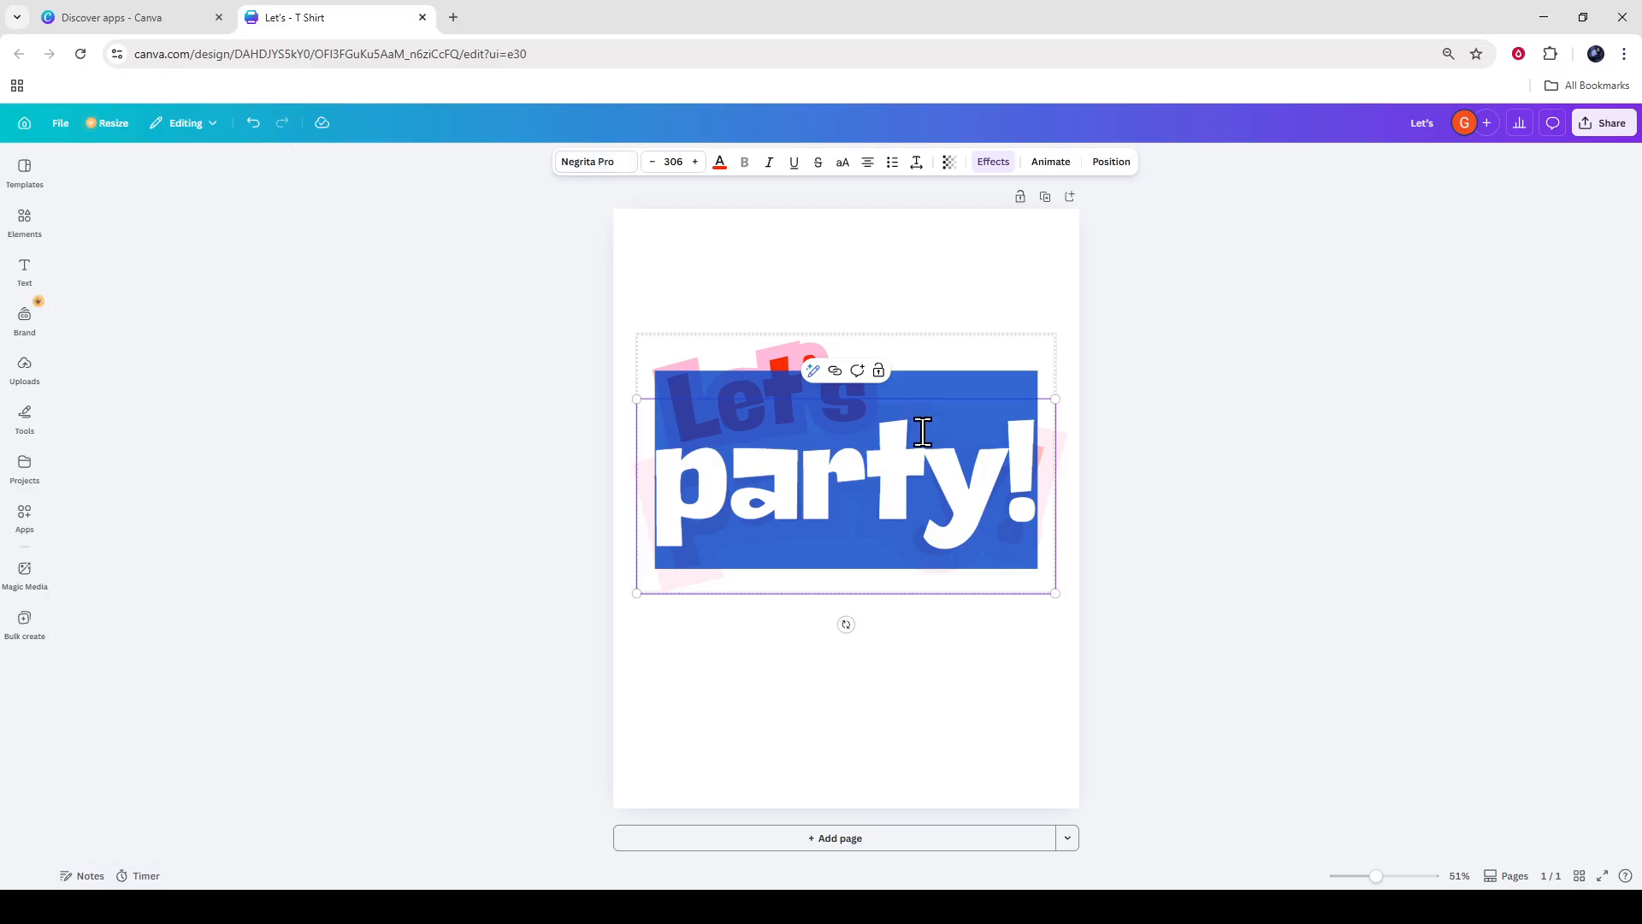
click(1215, 490)
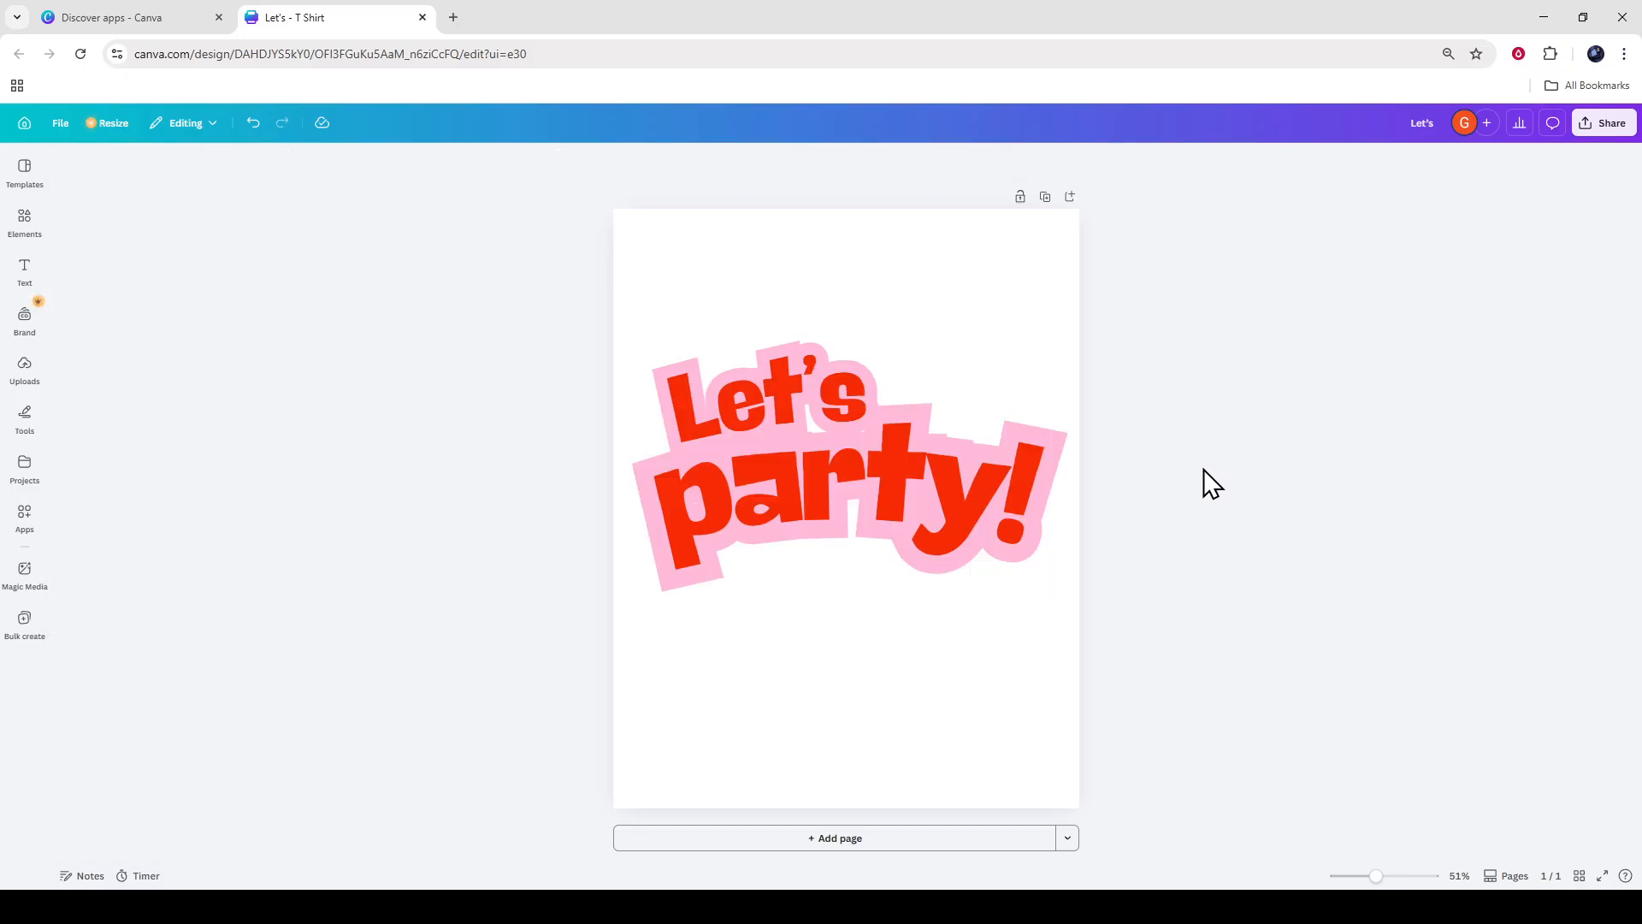
Move the "Let's party!" text group down to the vertical centre of the page.
drag(897, 458, 890, 507)
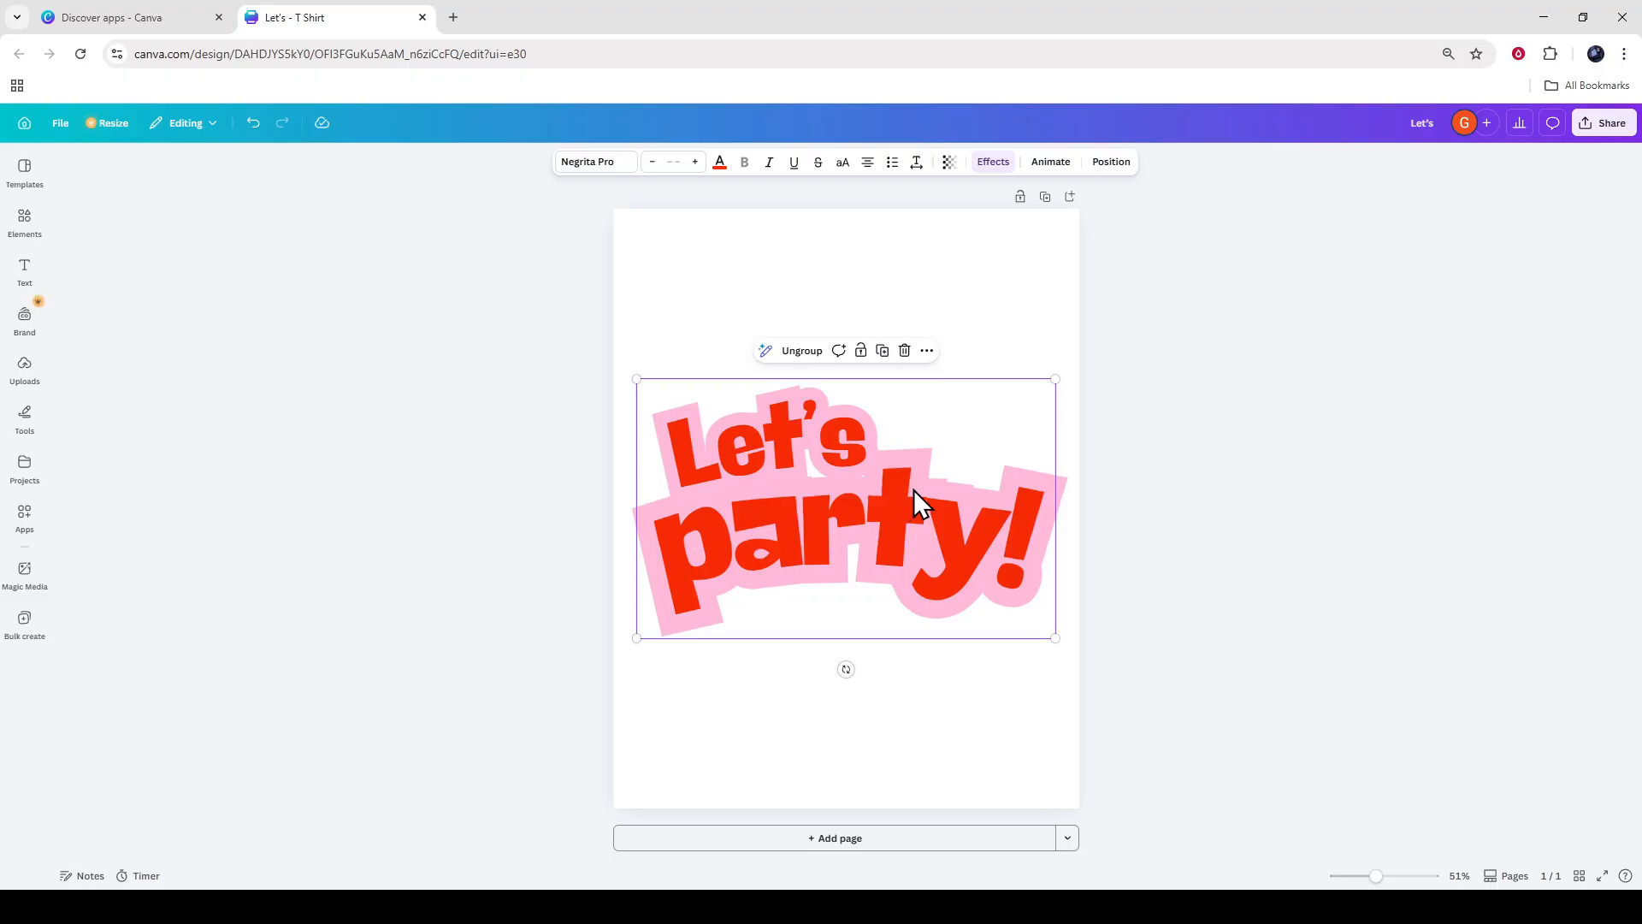
click(913, 487)
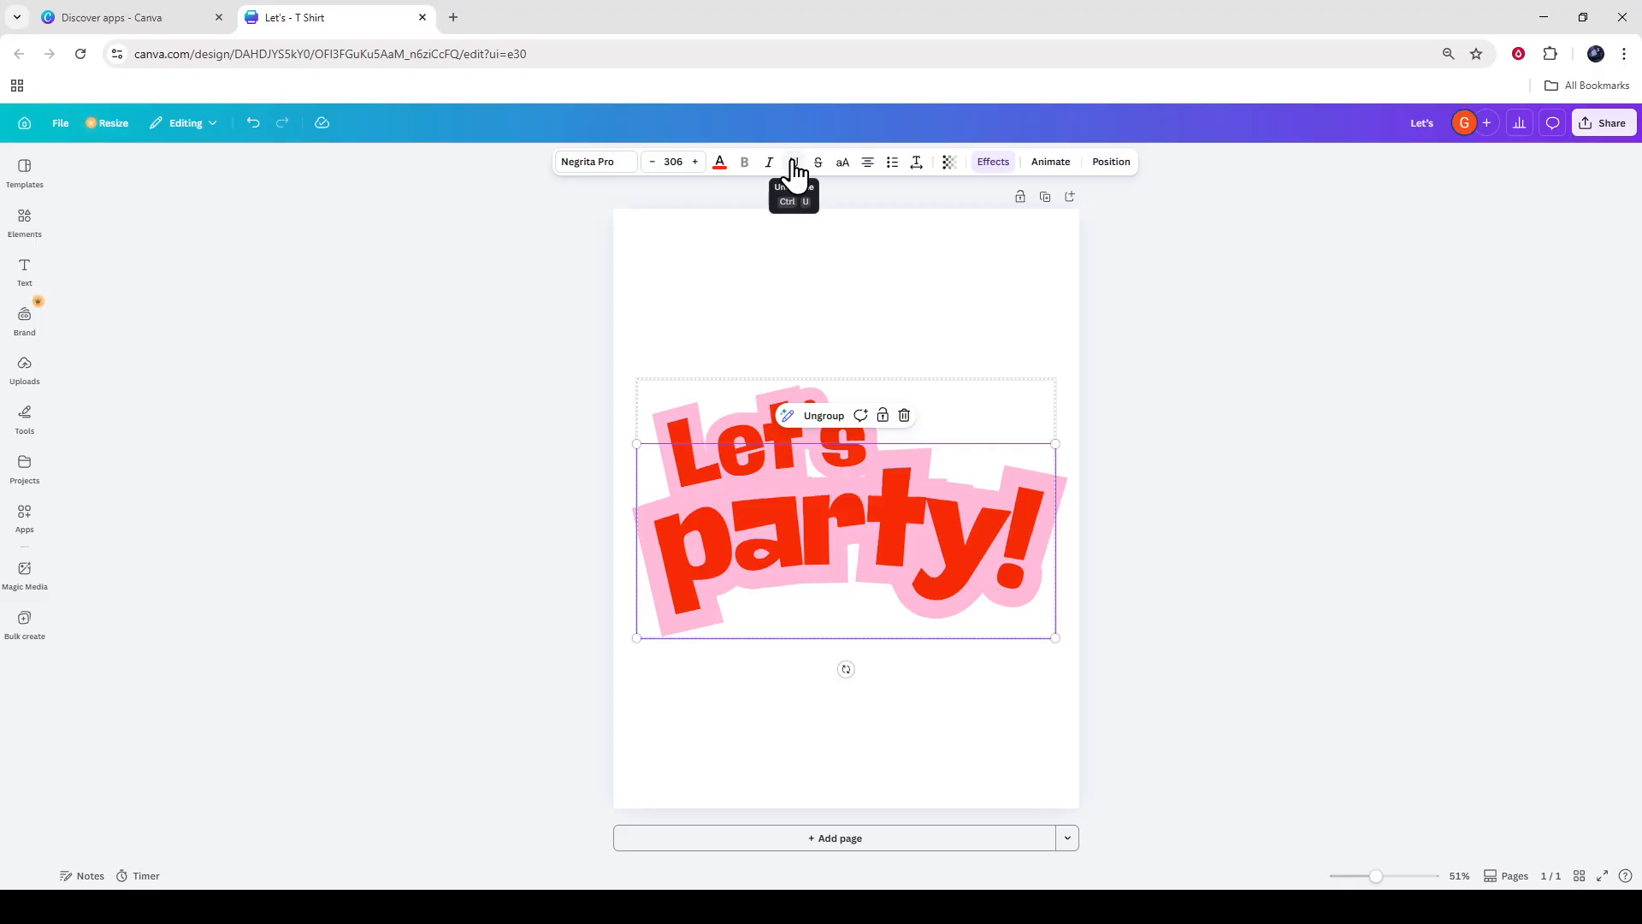
click(870, 170)
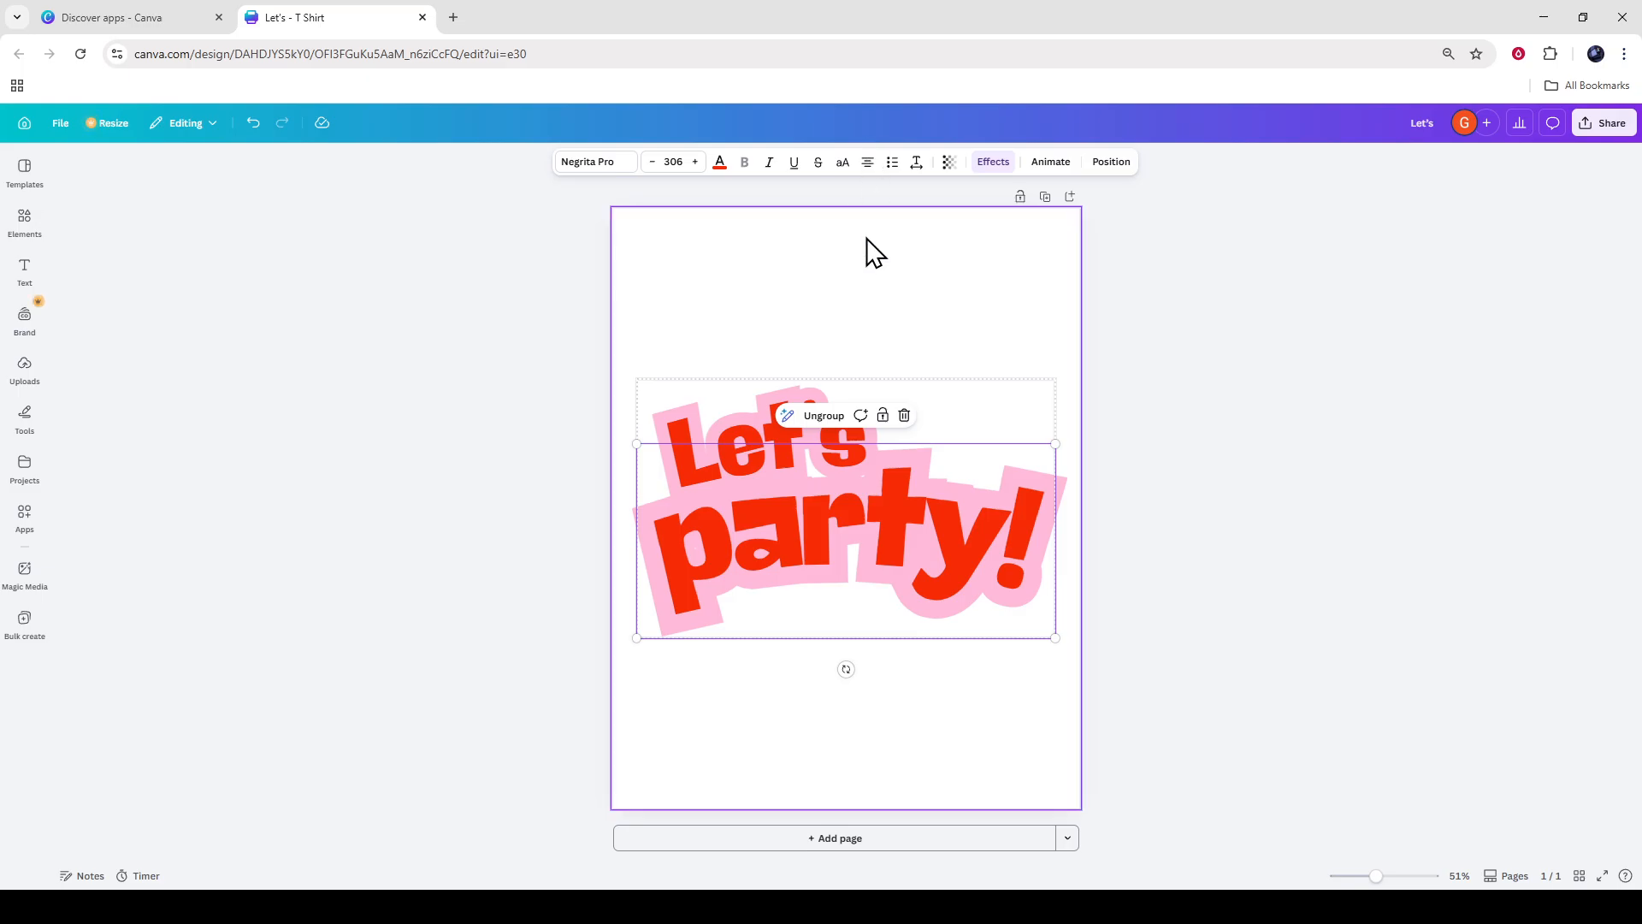
click(887, 475)
key(Escape)
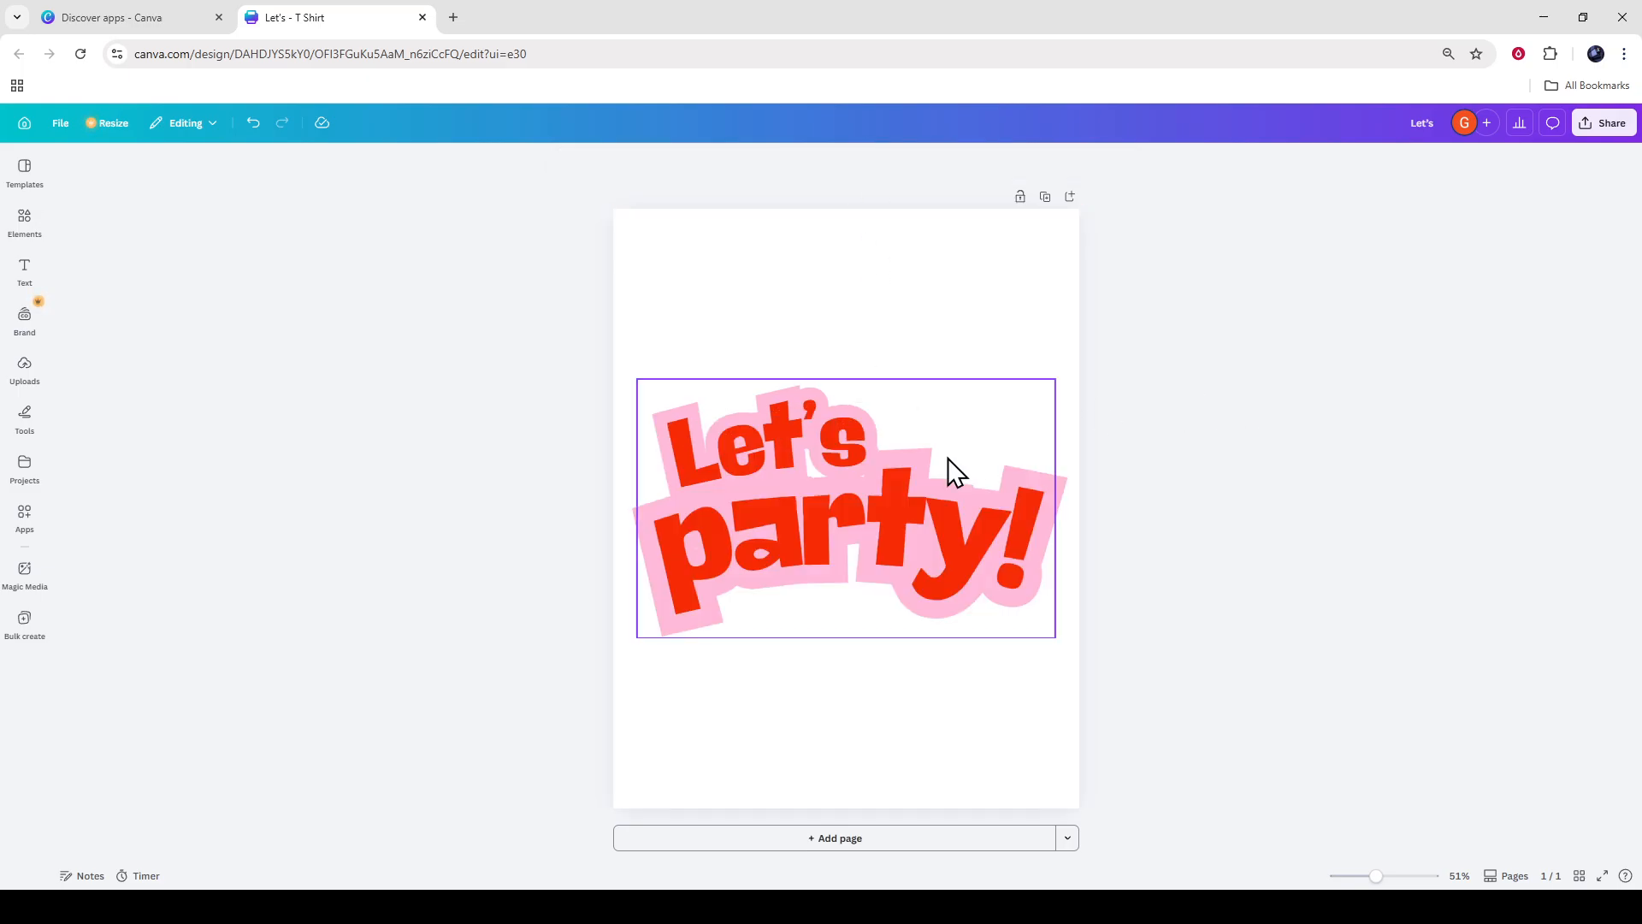
Try the Shadow and Neon effects on the whole "Let's party!" text group and settle on the Glitch effect.
click(990, 162)
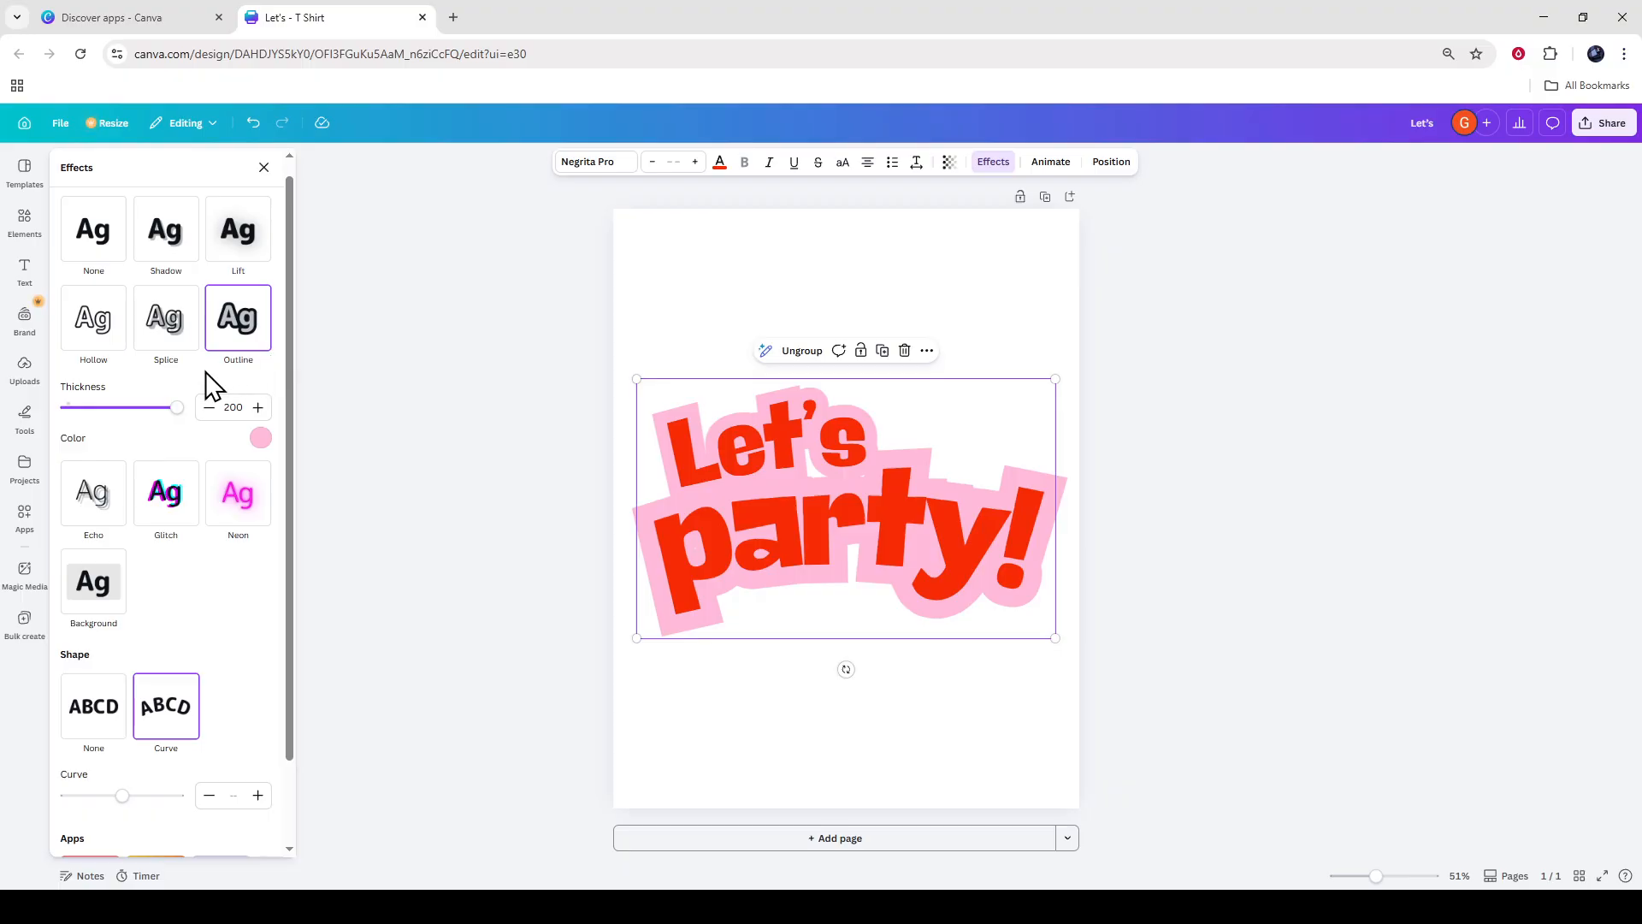
scroll(204, 372, up, 1)
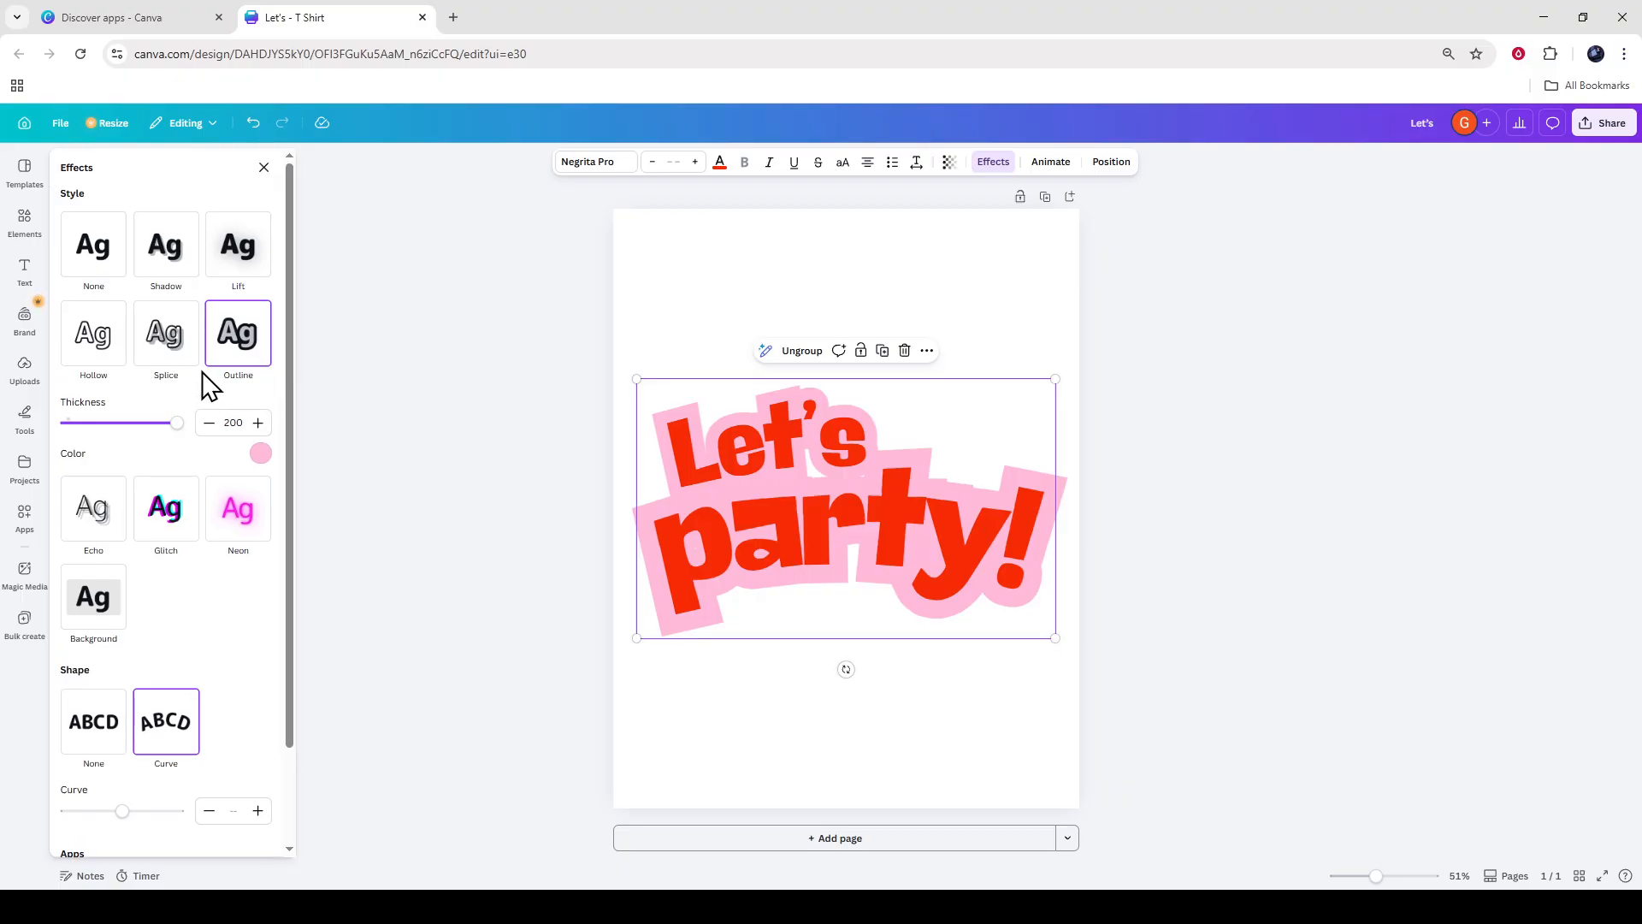
click(183, 274)
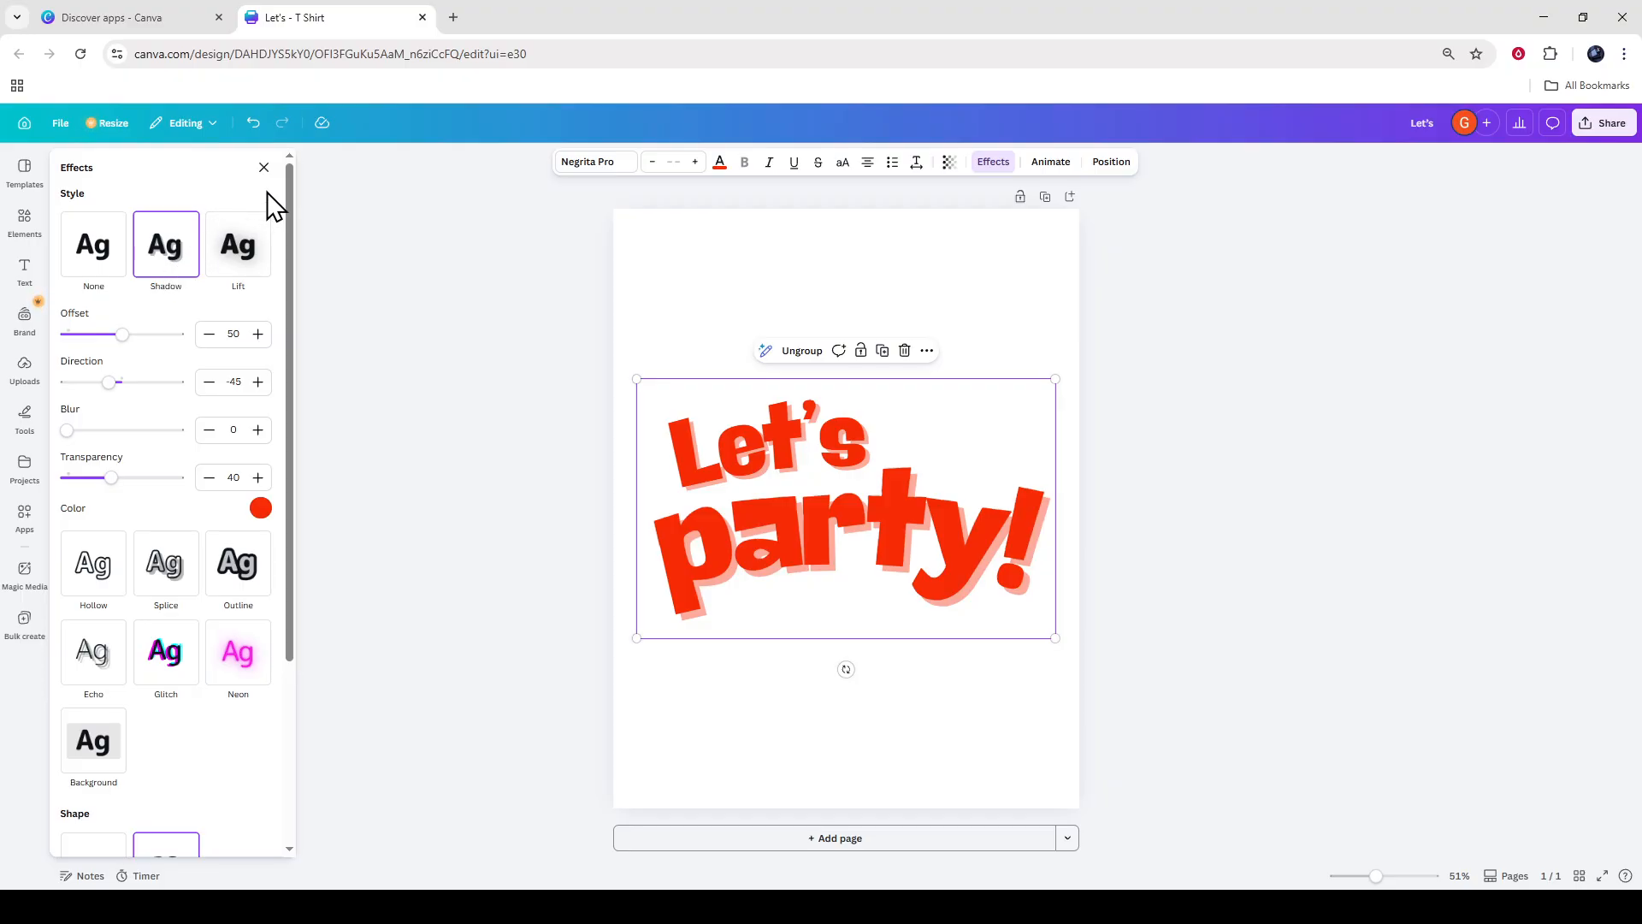
click(229, 656)
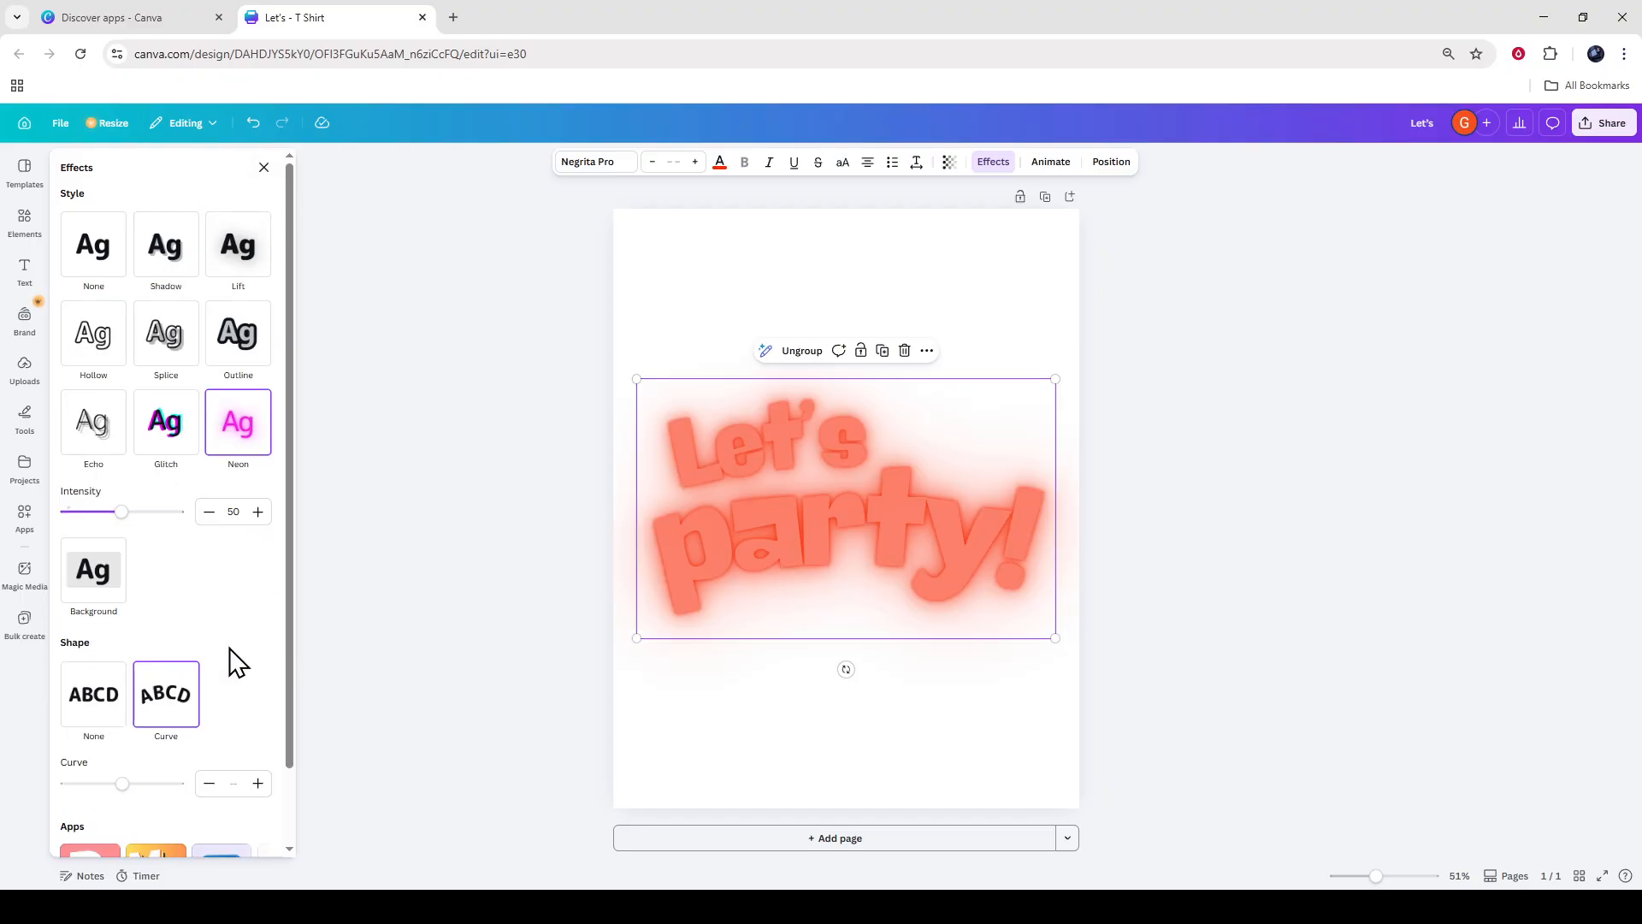
click(173, 441)
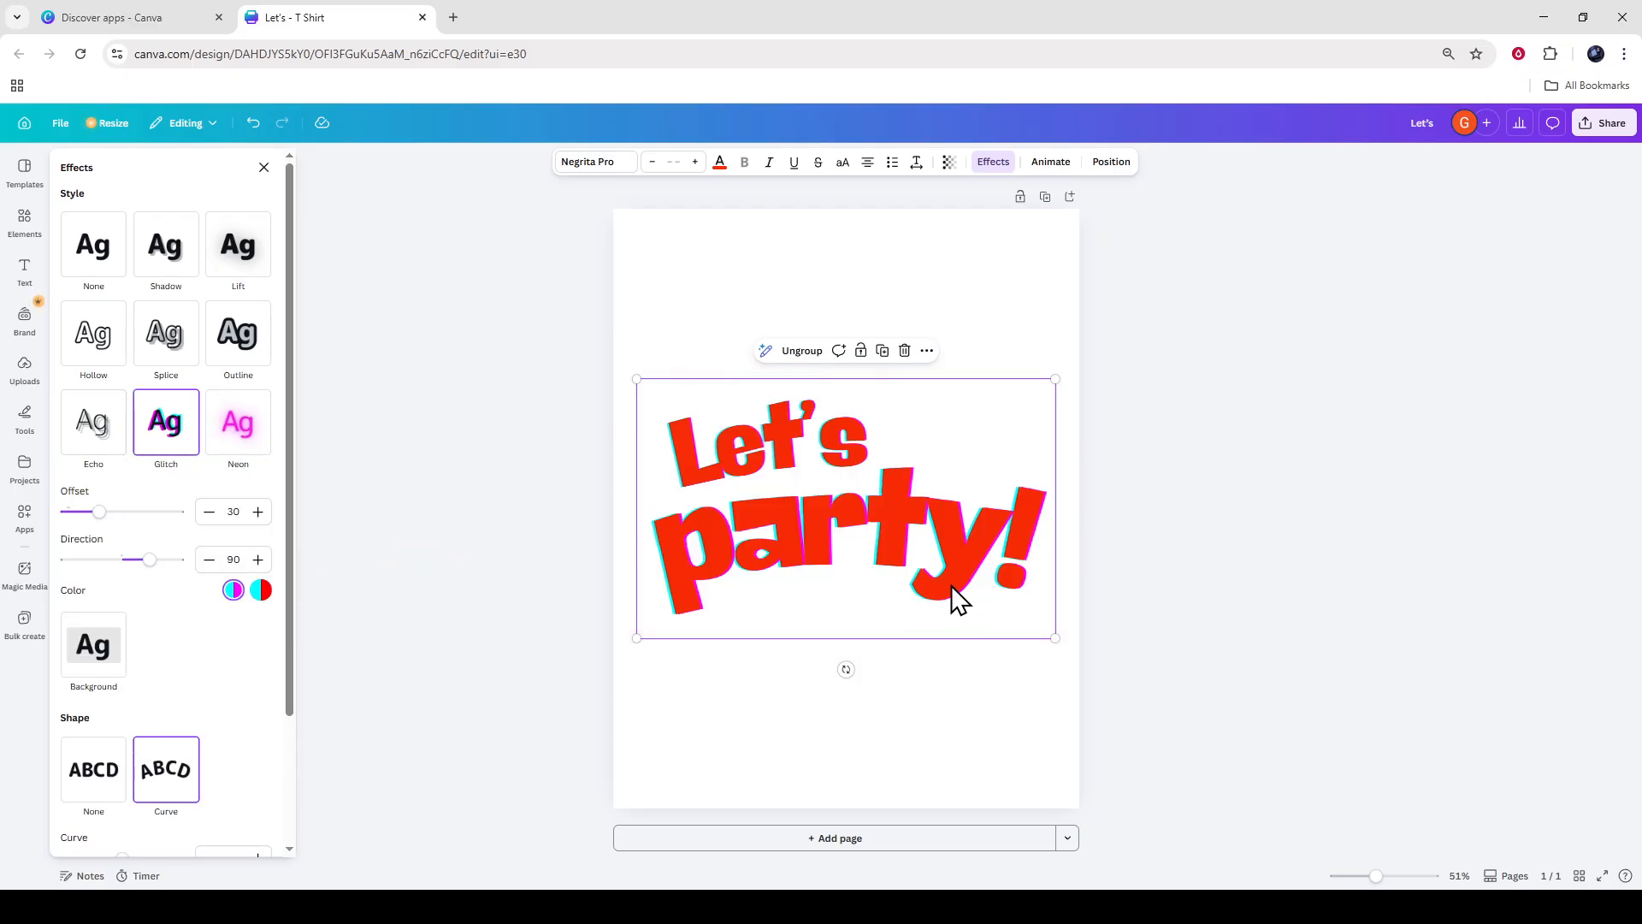
click(573, 575)
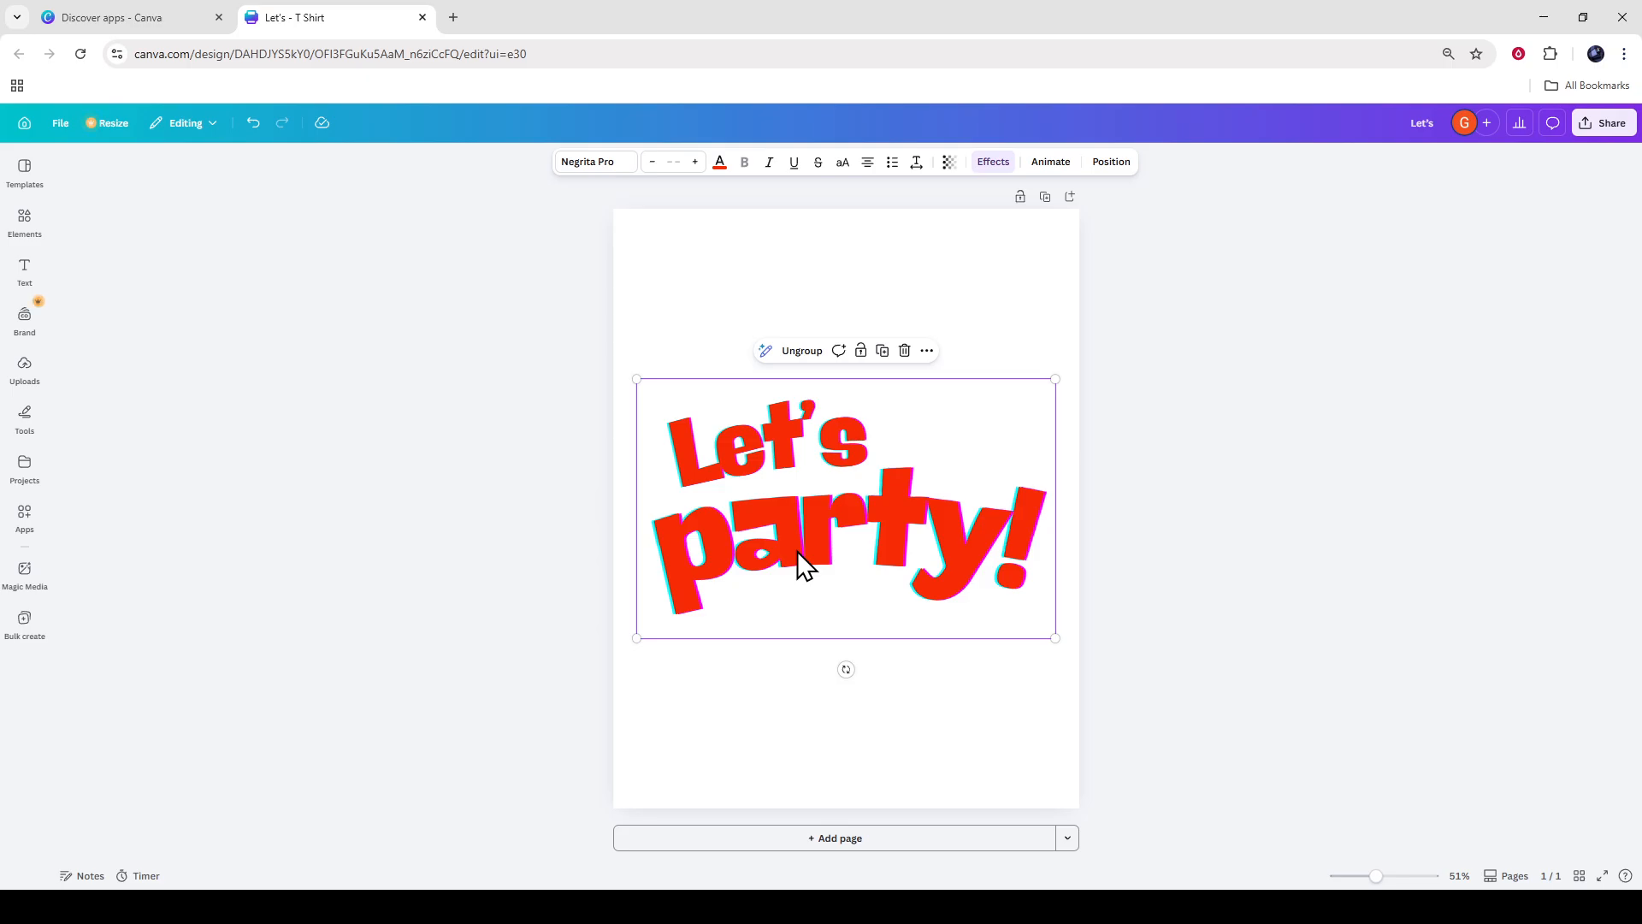
click(955, 530)
click(220, 337)
Add the black Medium social media graphic to the design, shrink it and place it beside the upper end of "Let's".
click(27, 240)
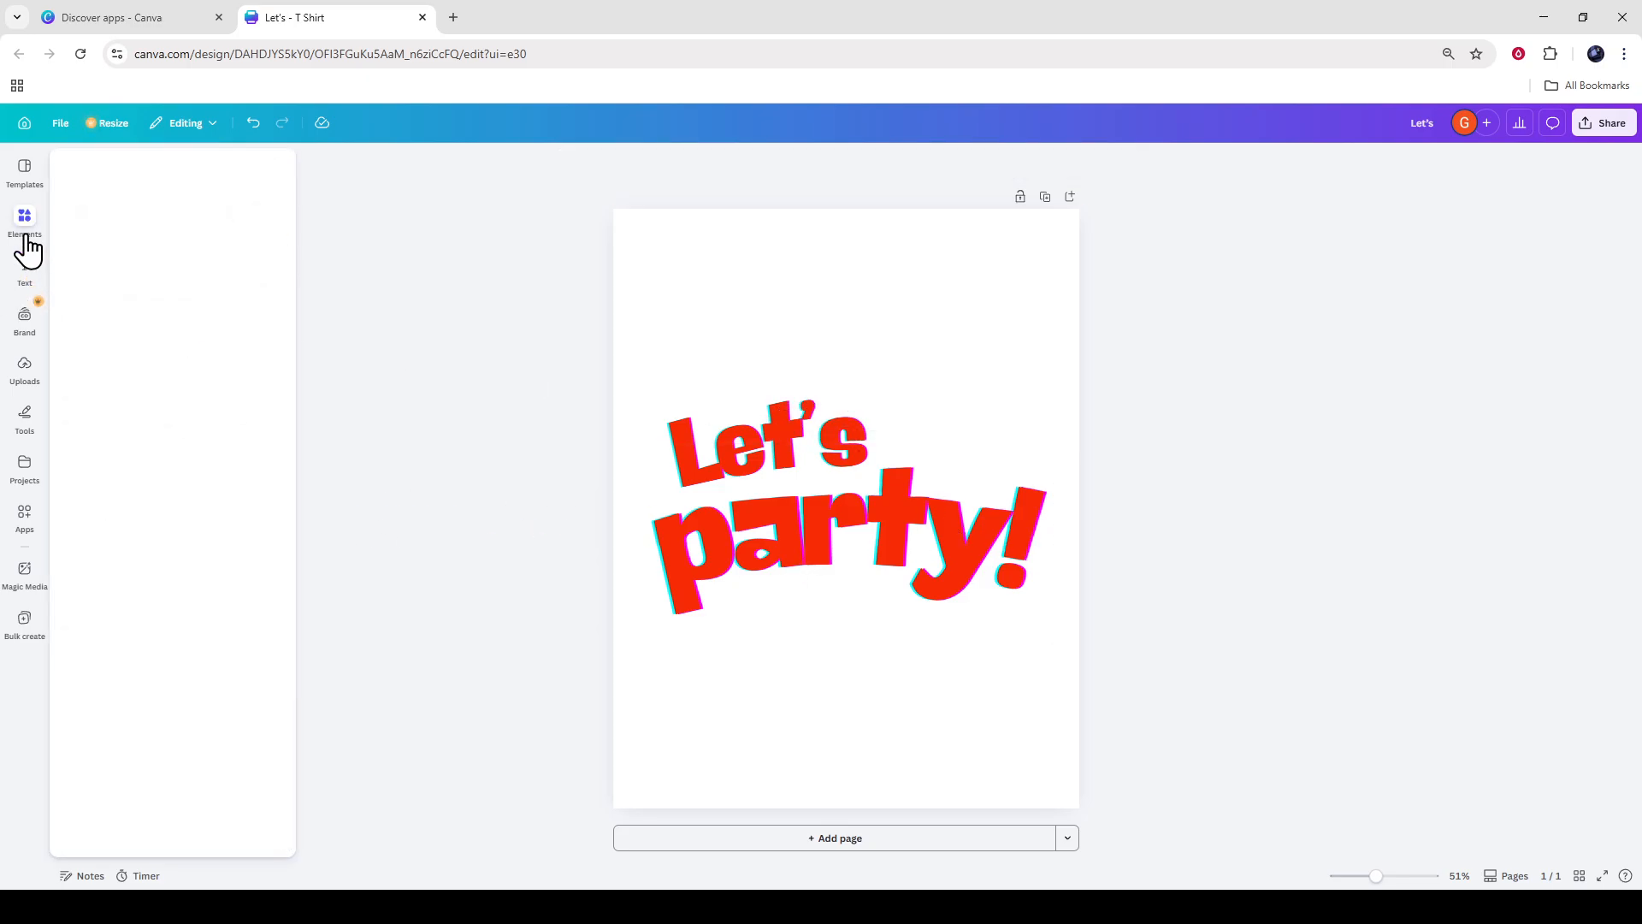
click(178, 180)
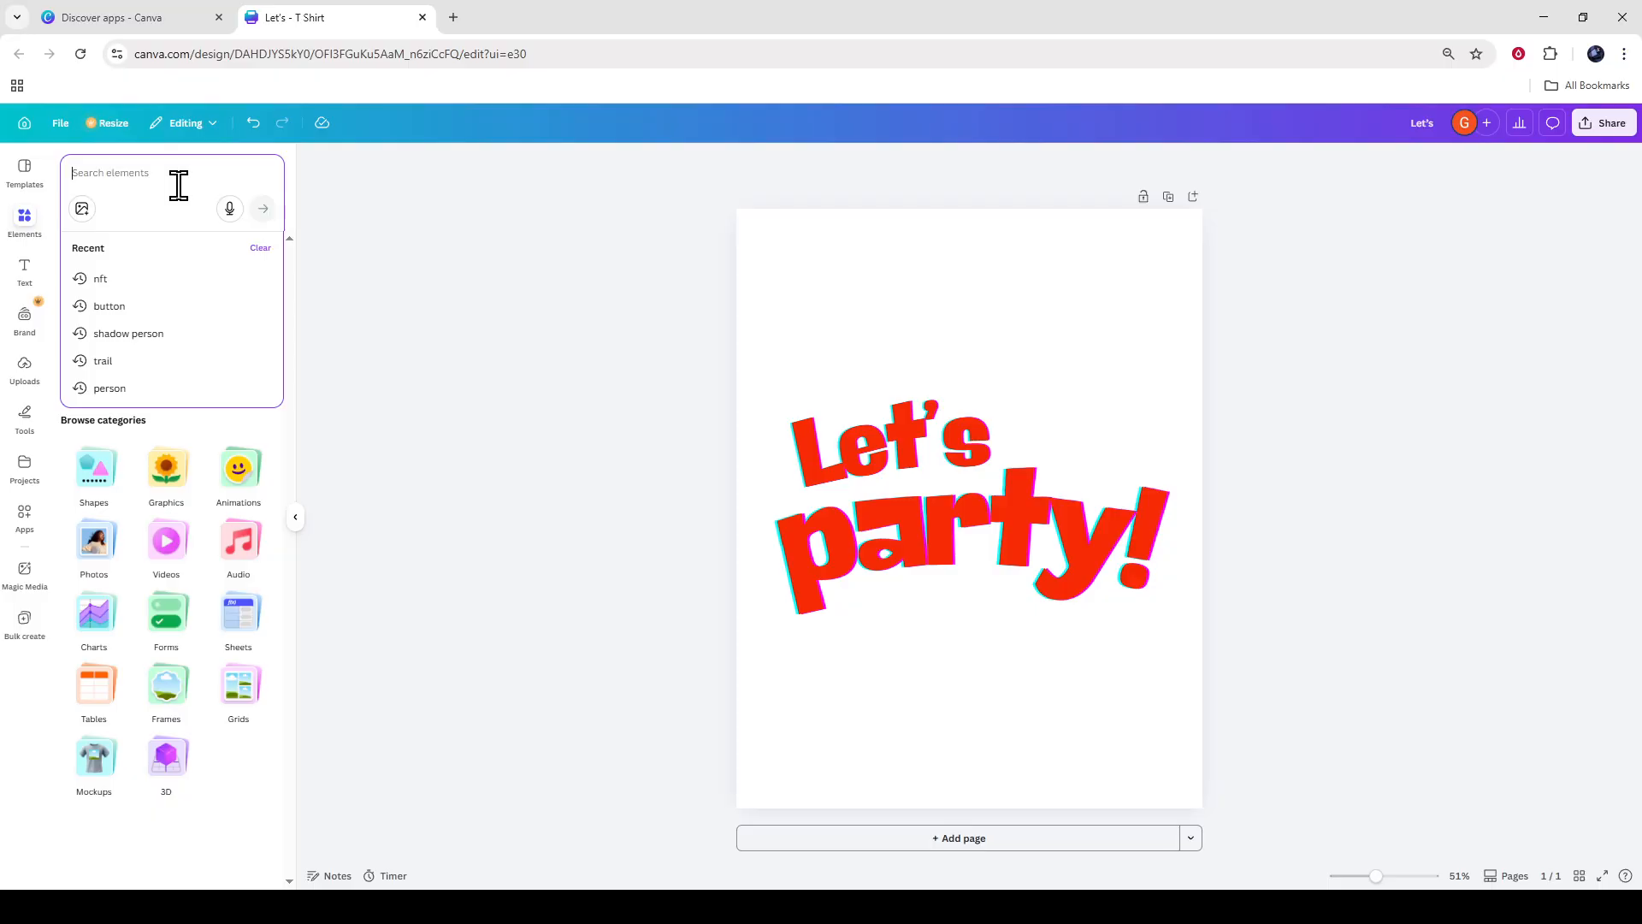
click(167, 483)
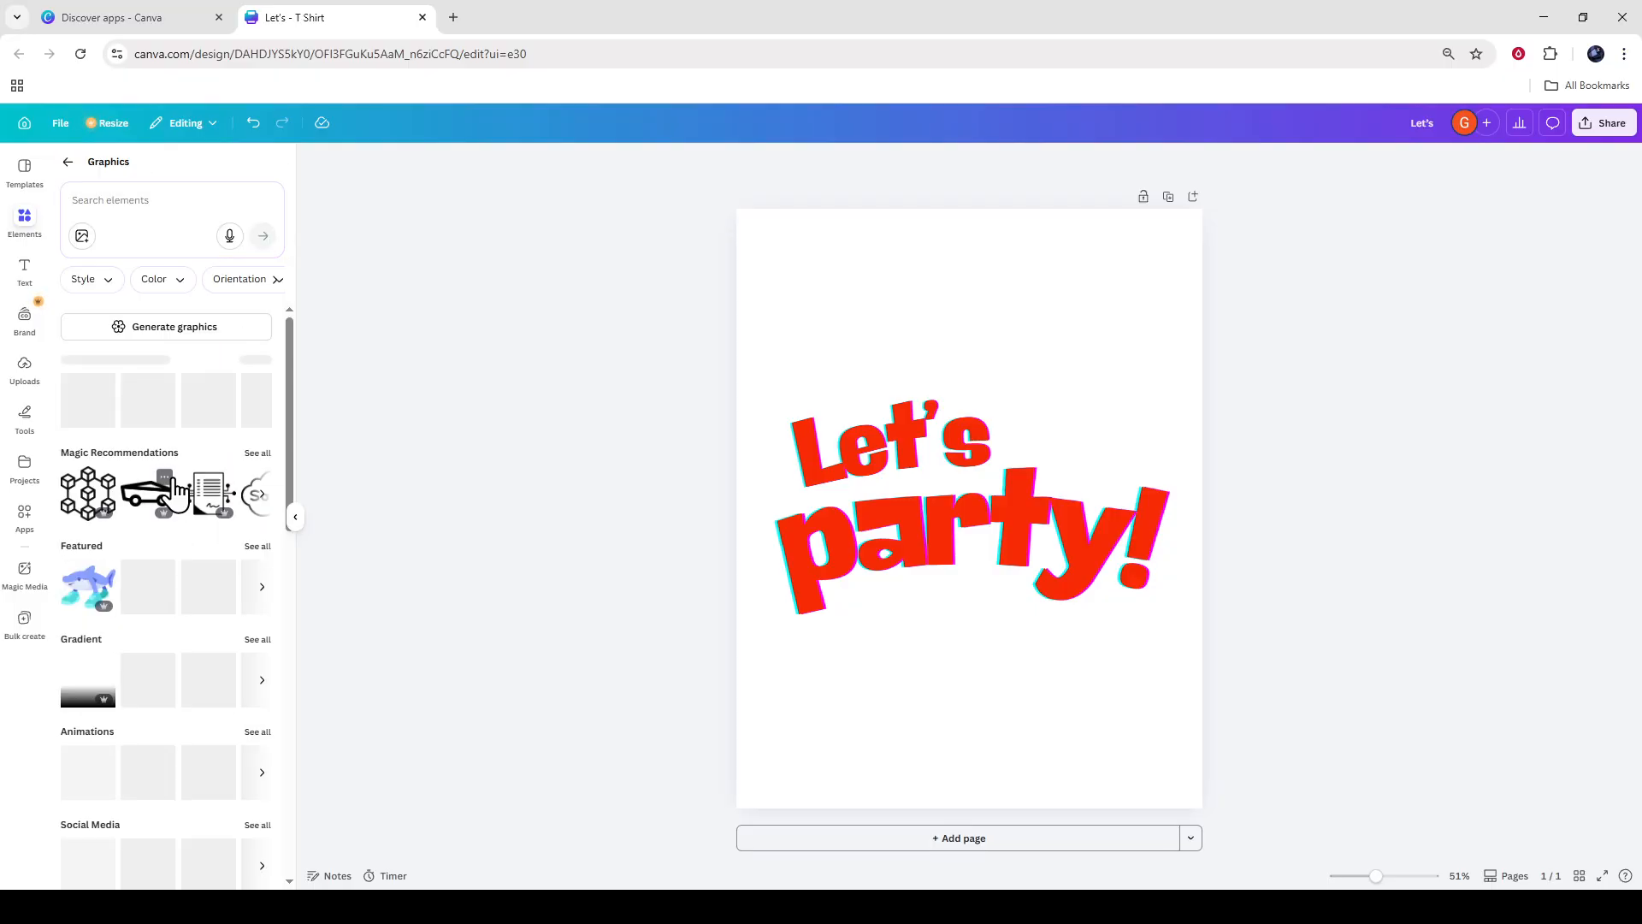
scroll(128, 598, down, 4)
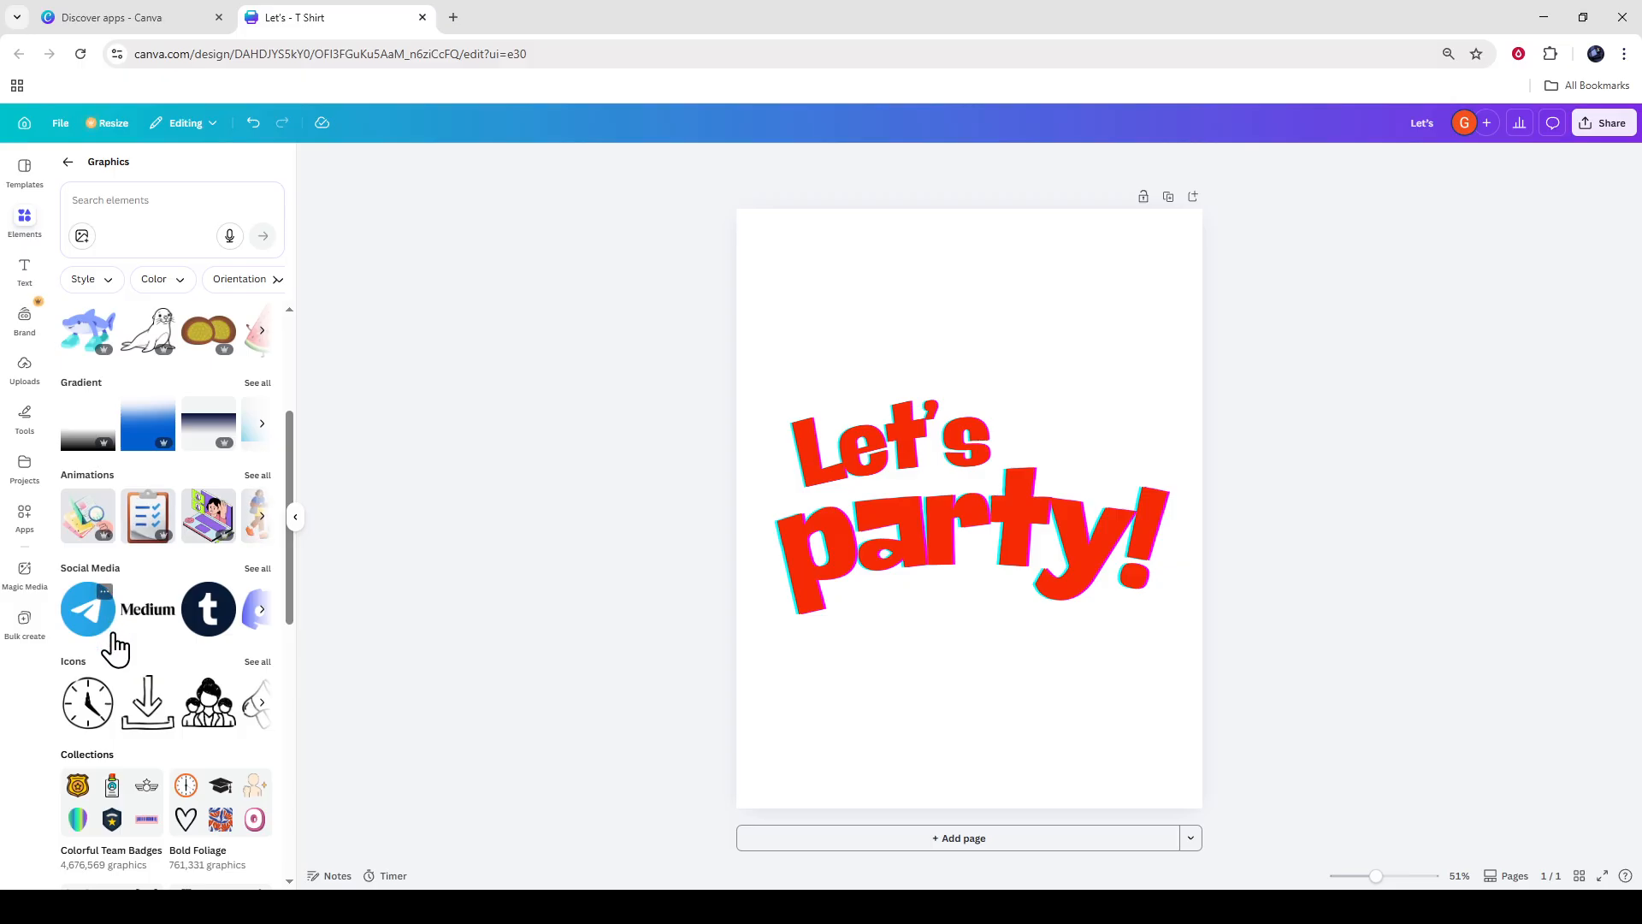
click(151, 631)
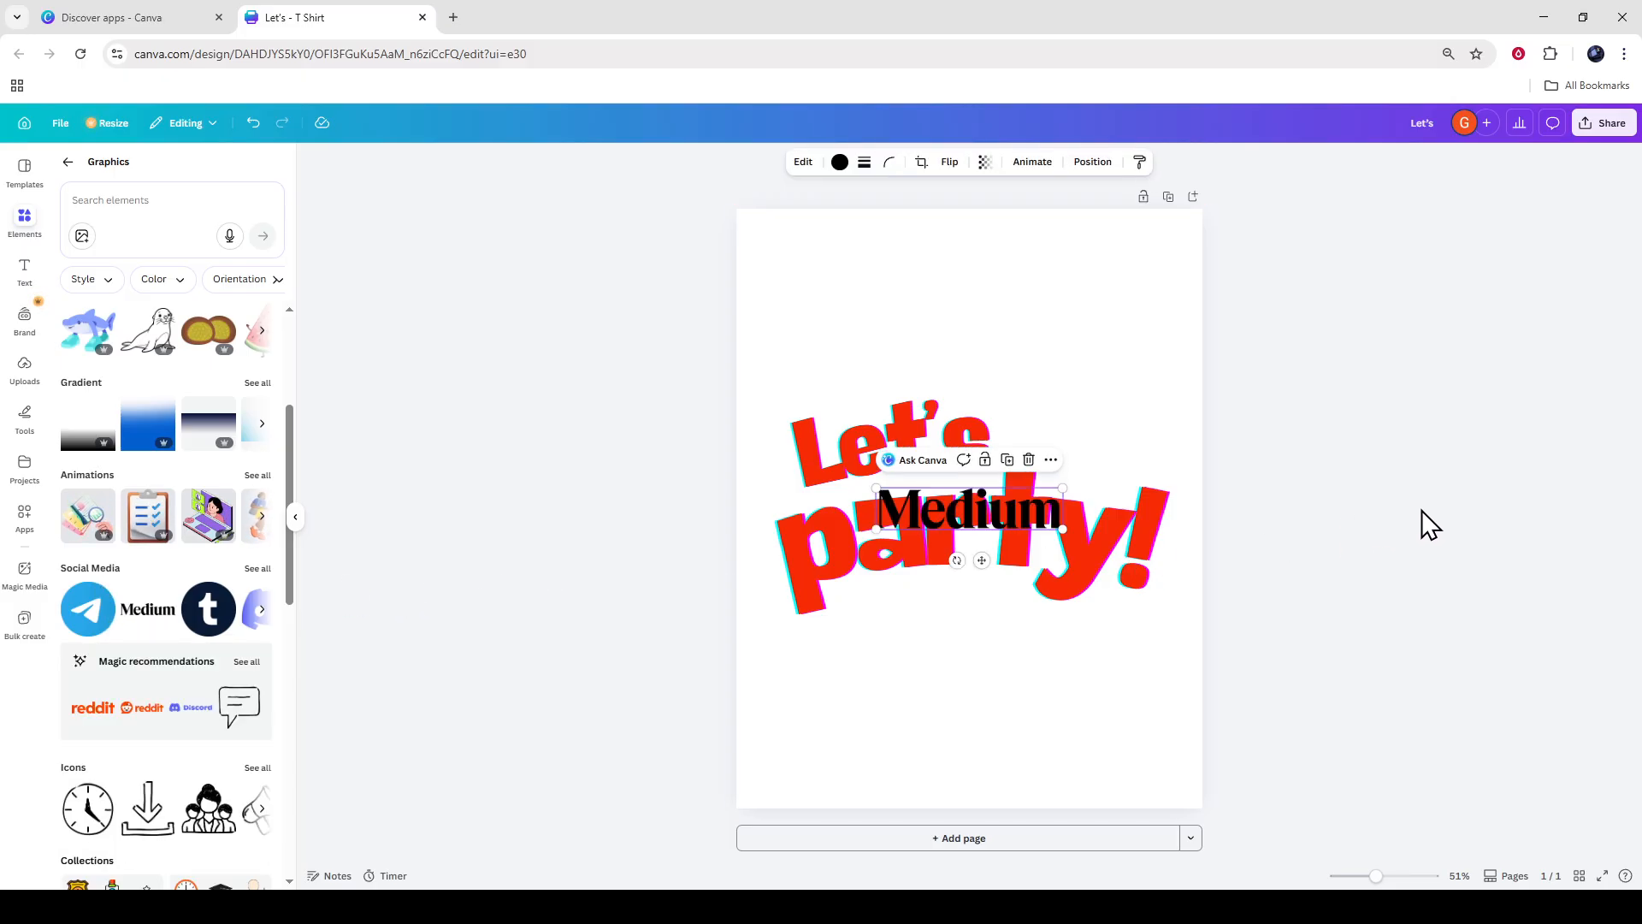
drag(1021, 518, 1003, 407)
click(1373, 459)
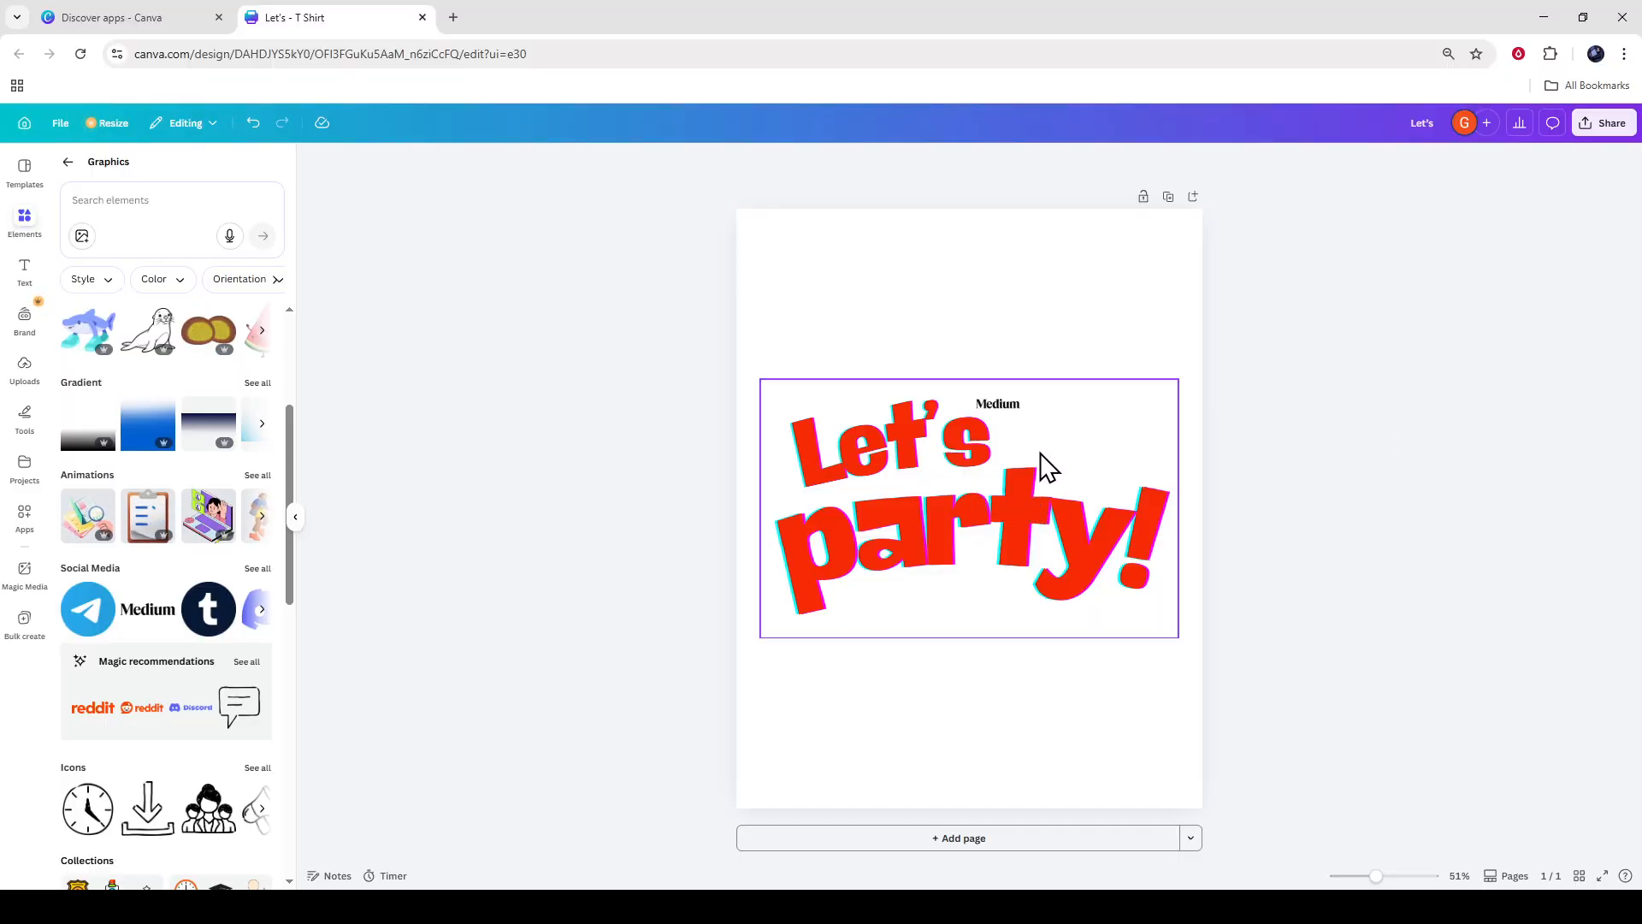
click(975, 486)
click(1382, 435)
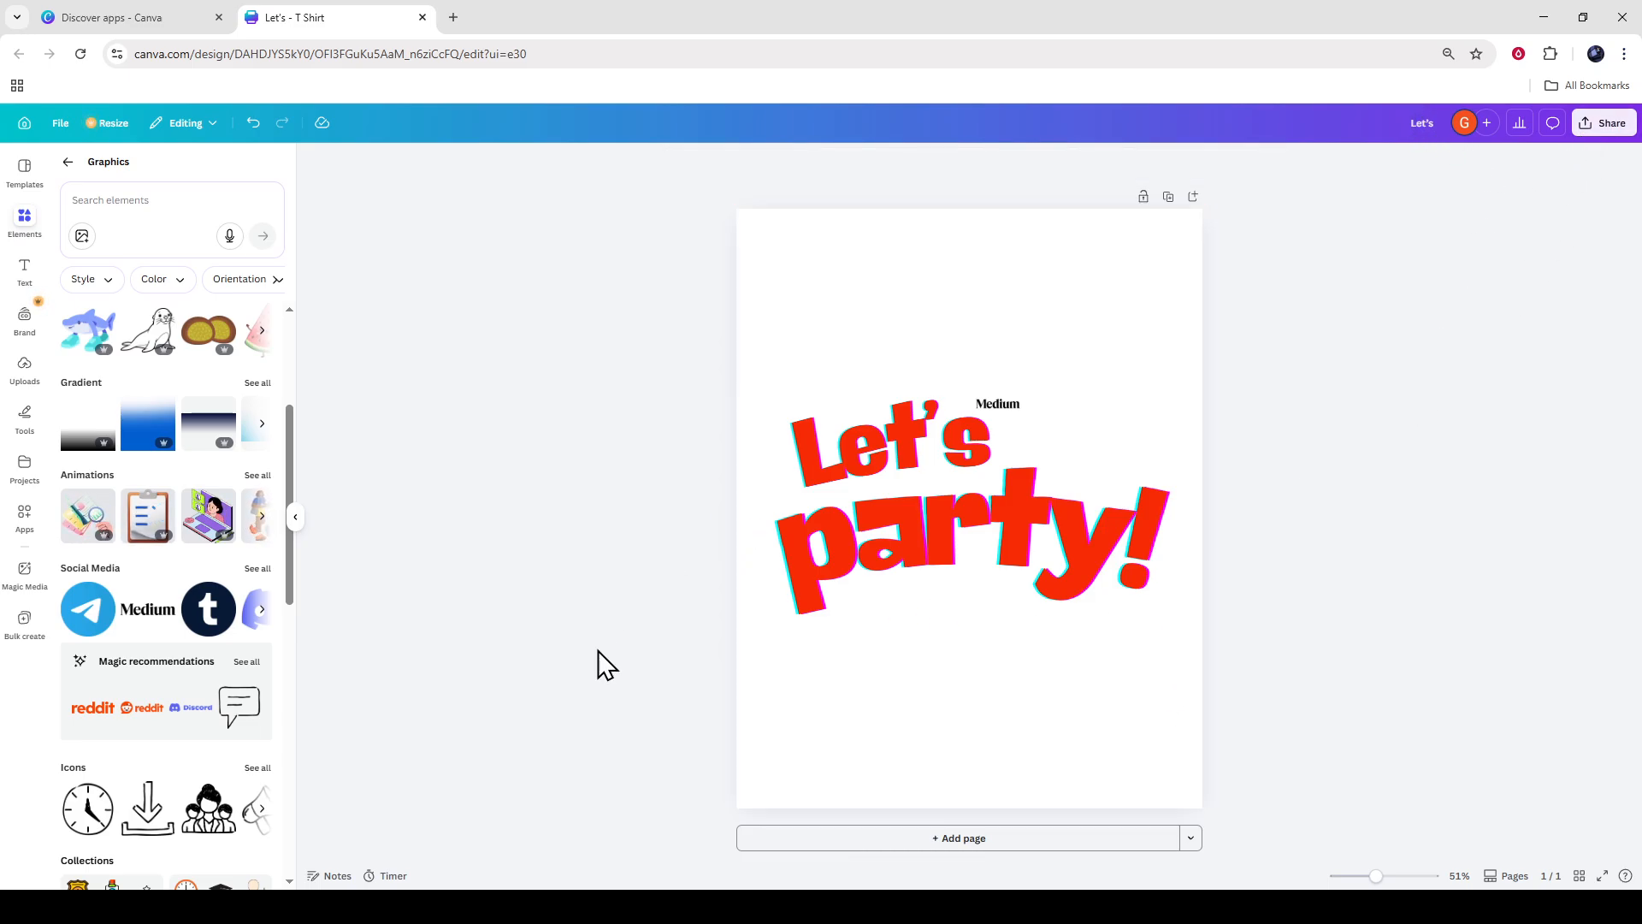
Show the page thumbnails beneath the design and hide the graphics library.
click(1507, 876)
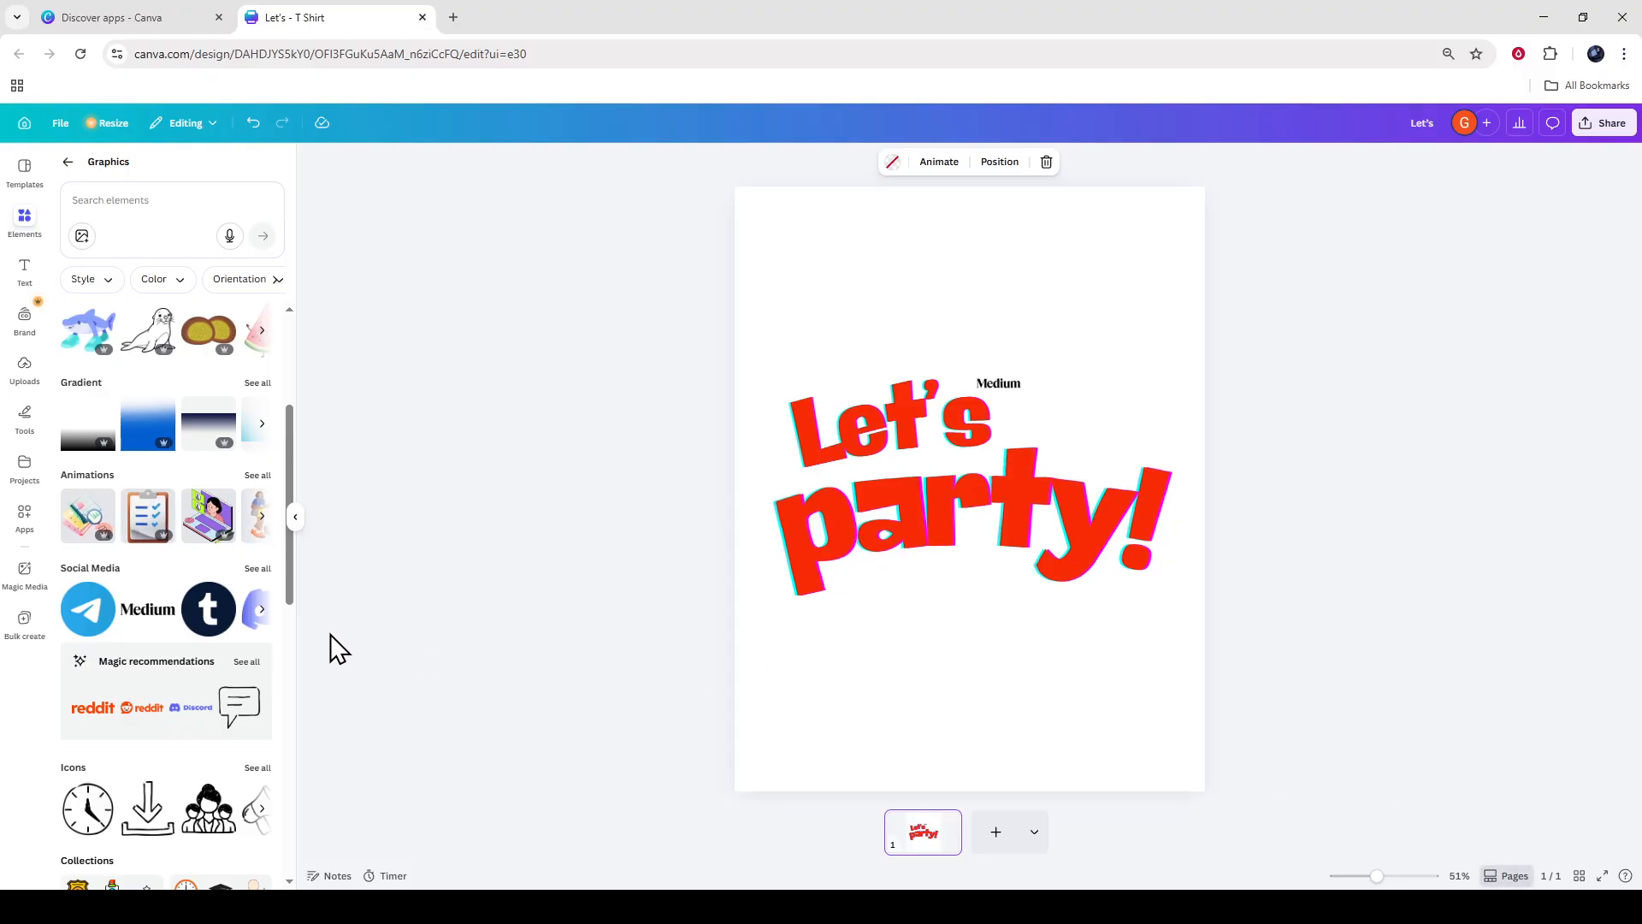
click(295, 516)
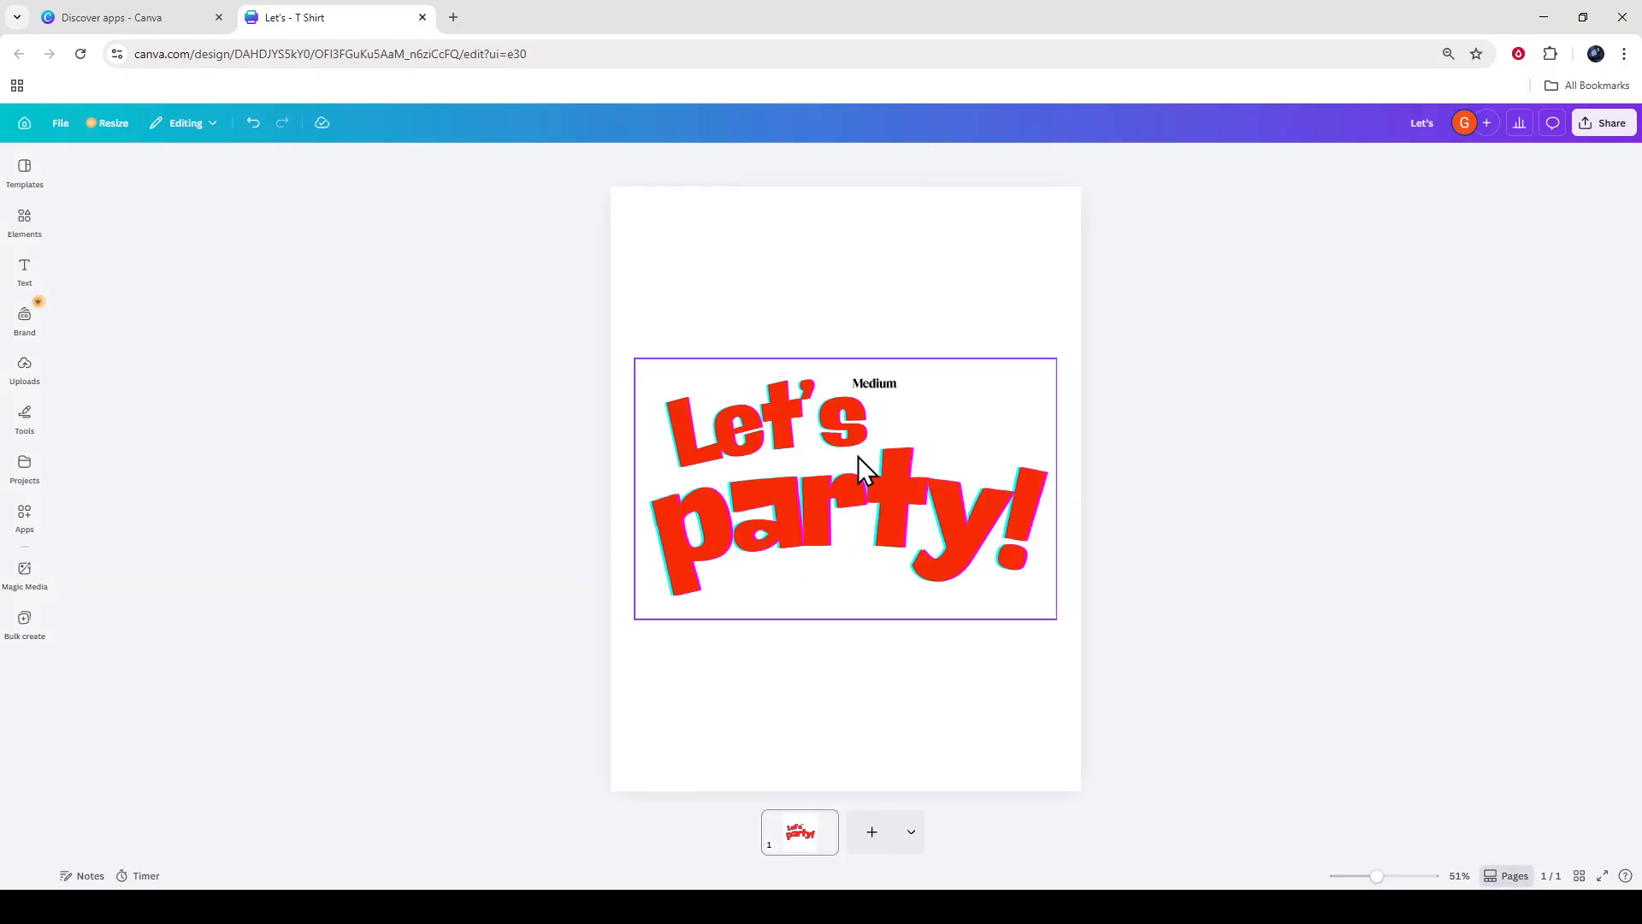
click(1597, 125)
click(1231, 260)
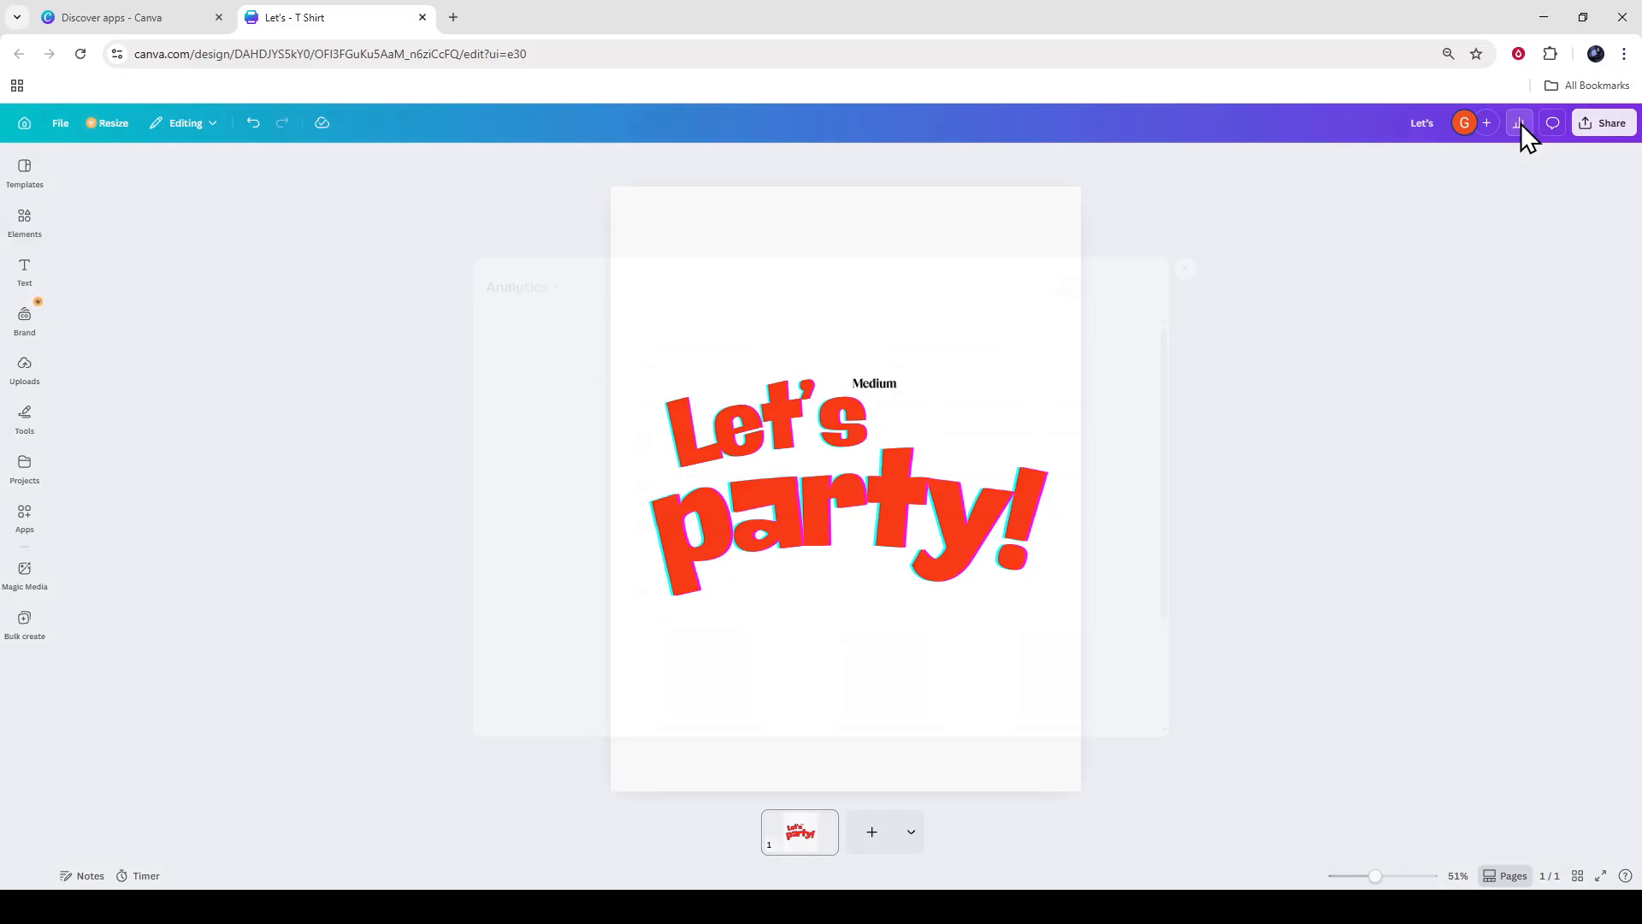
click(1519, 123)
click(1265, 221)
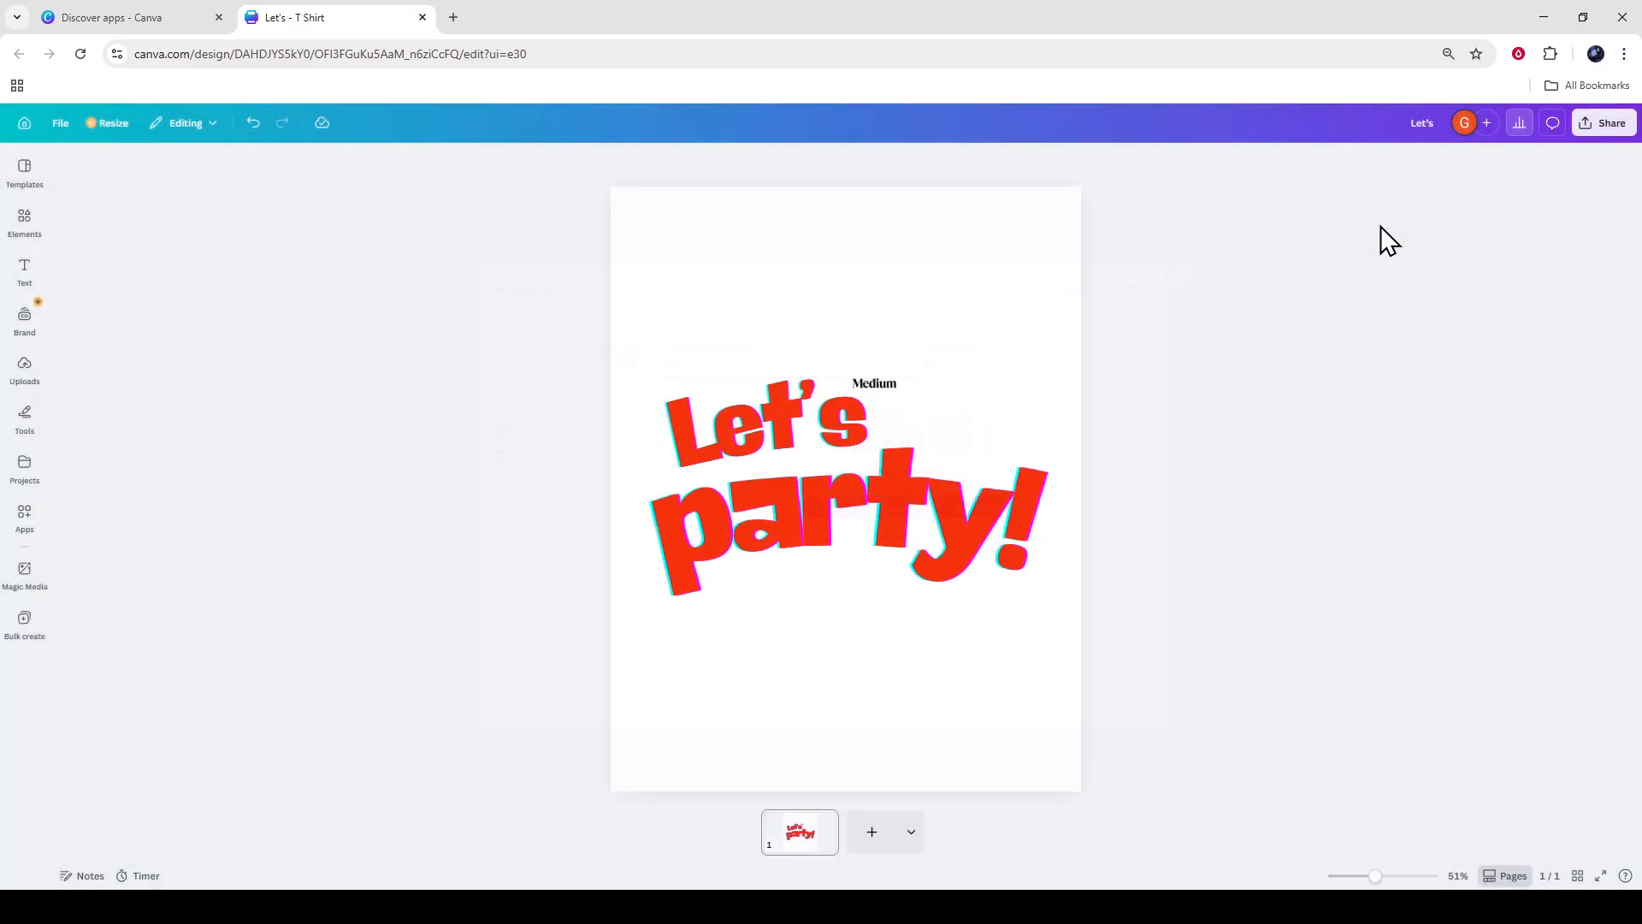
Download the T-shirt design as a PNG file with a transparent background.
click(1607, 126)
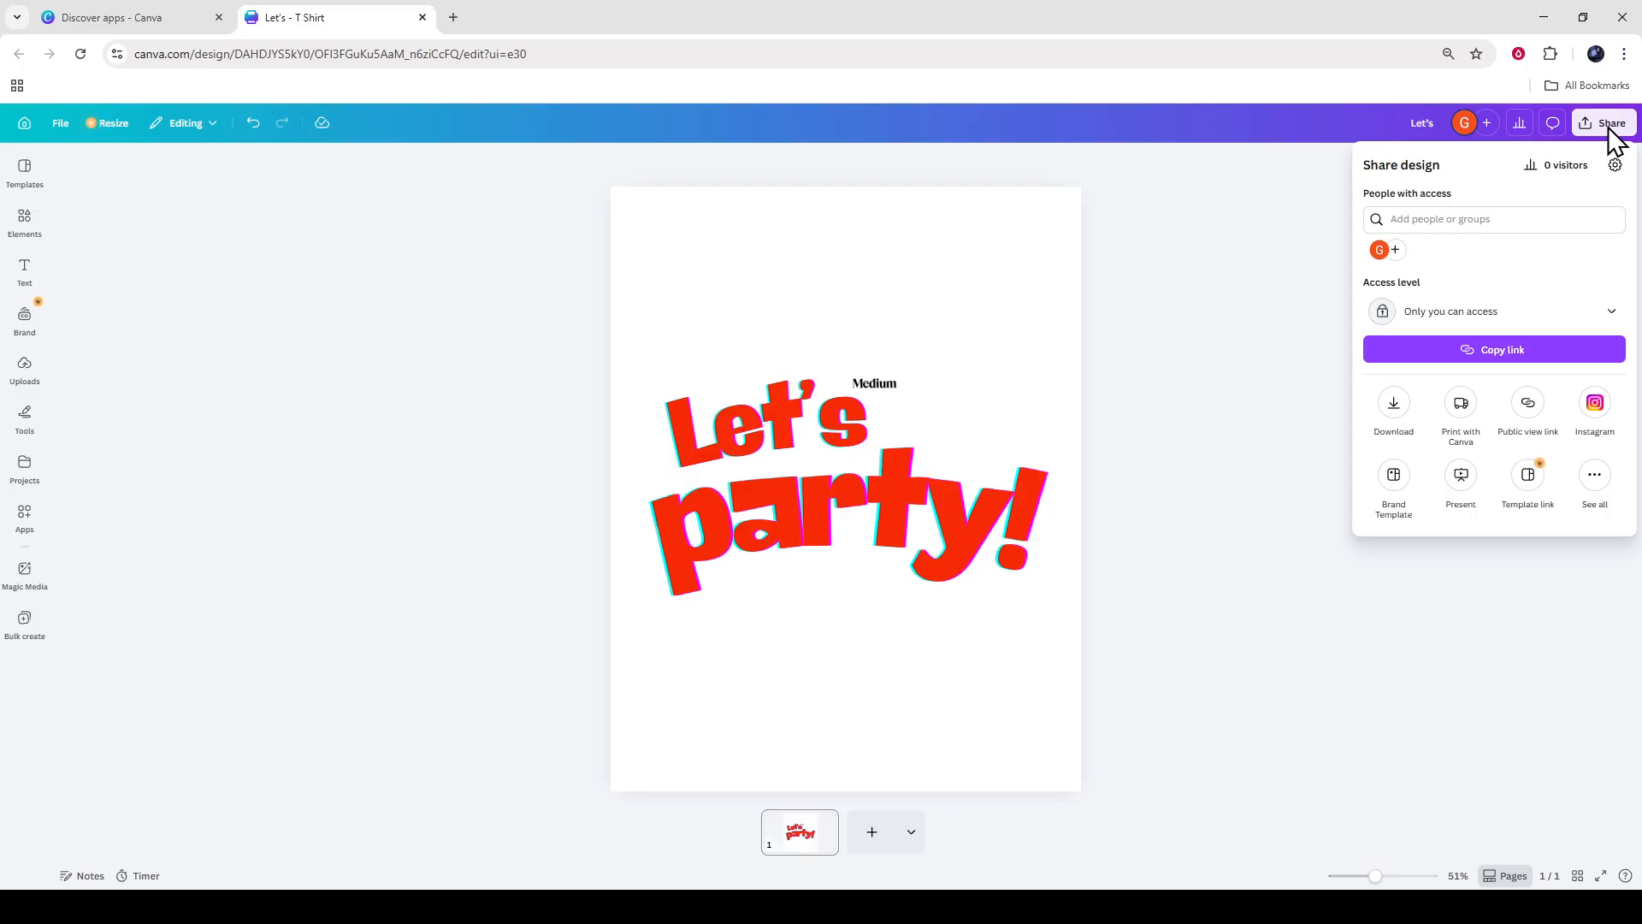
click(1393, 403)
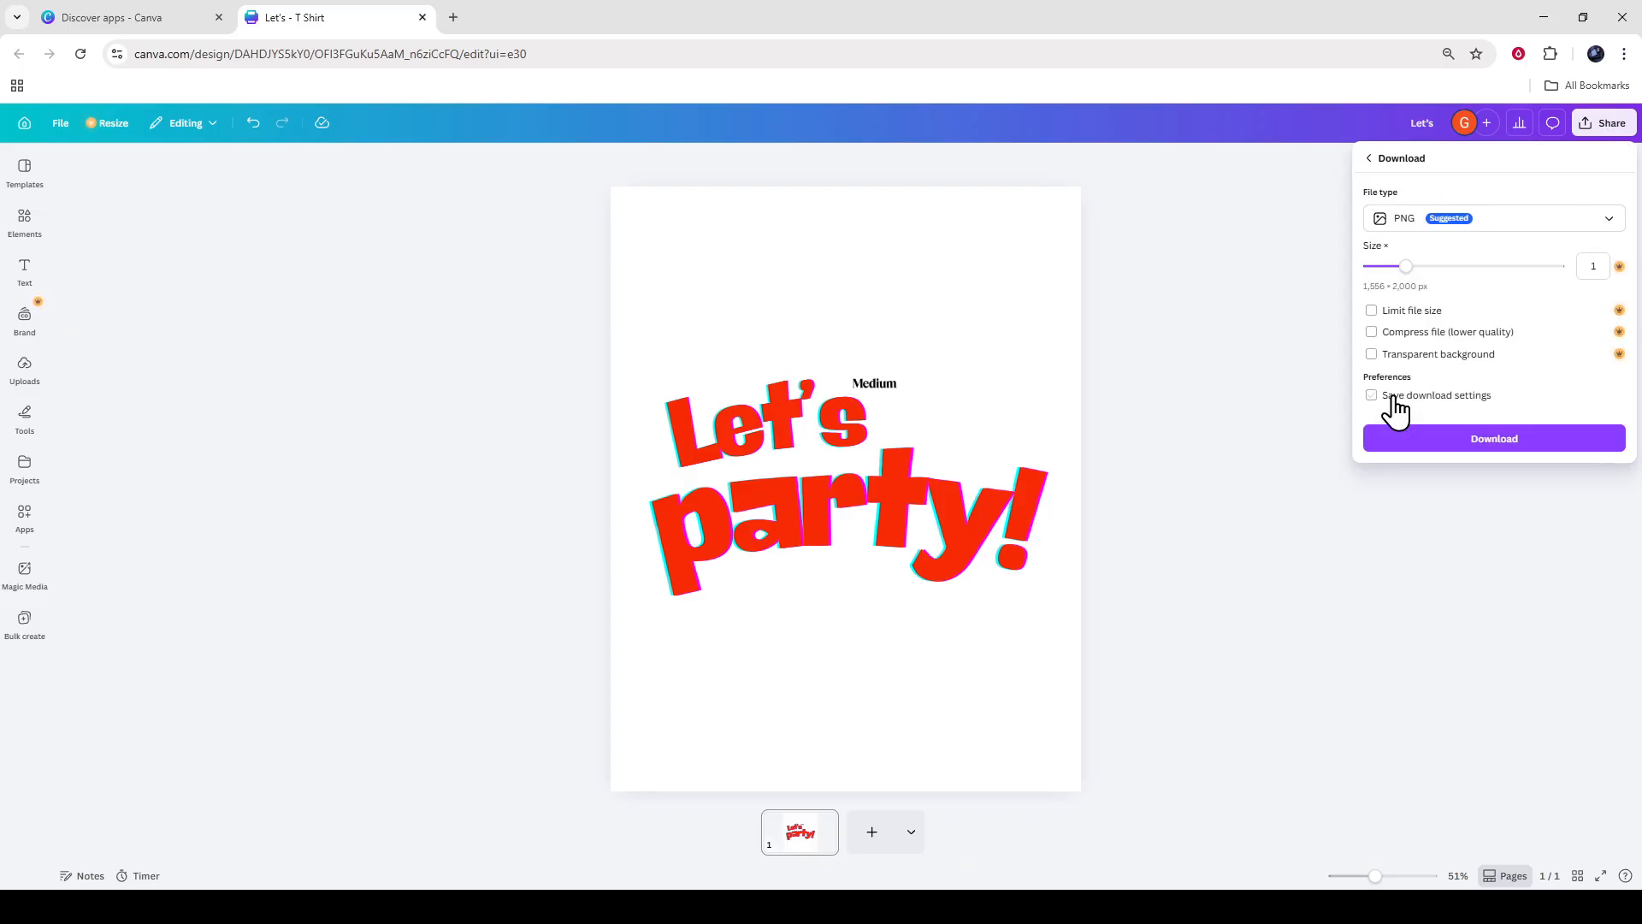
click(1485, 224)
click(1467, 312)
click(1476, 226)
click(1446, 303)
click(1466, 224)
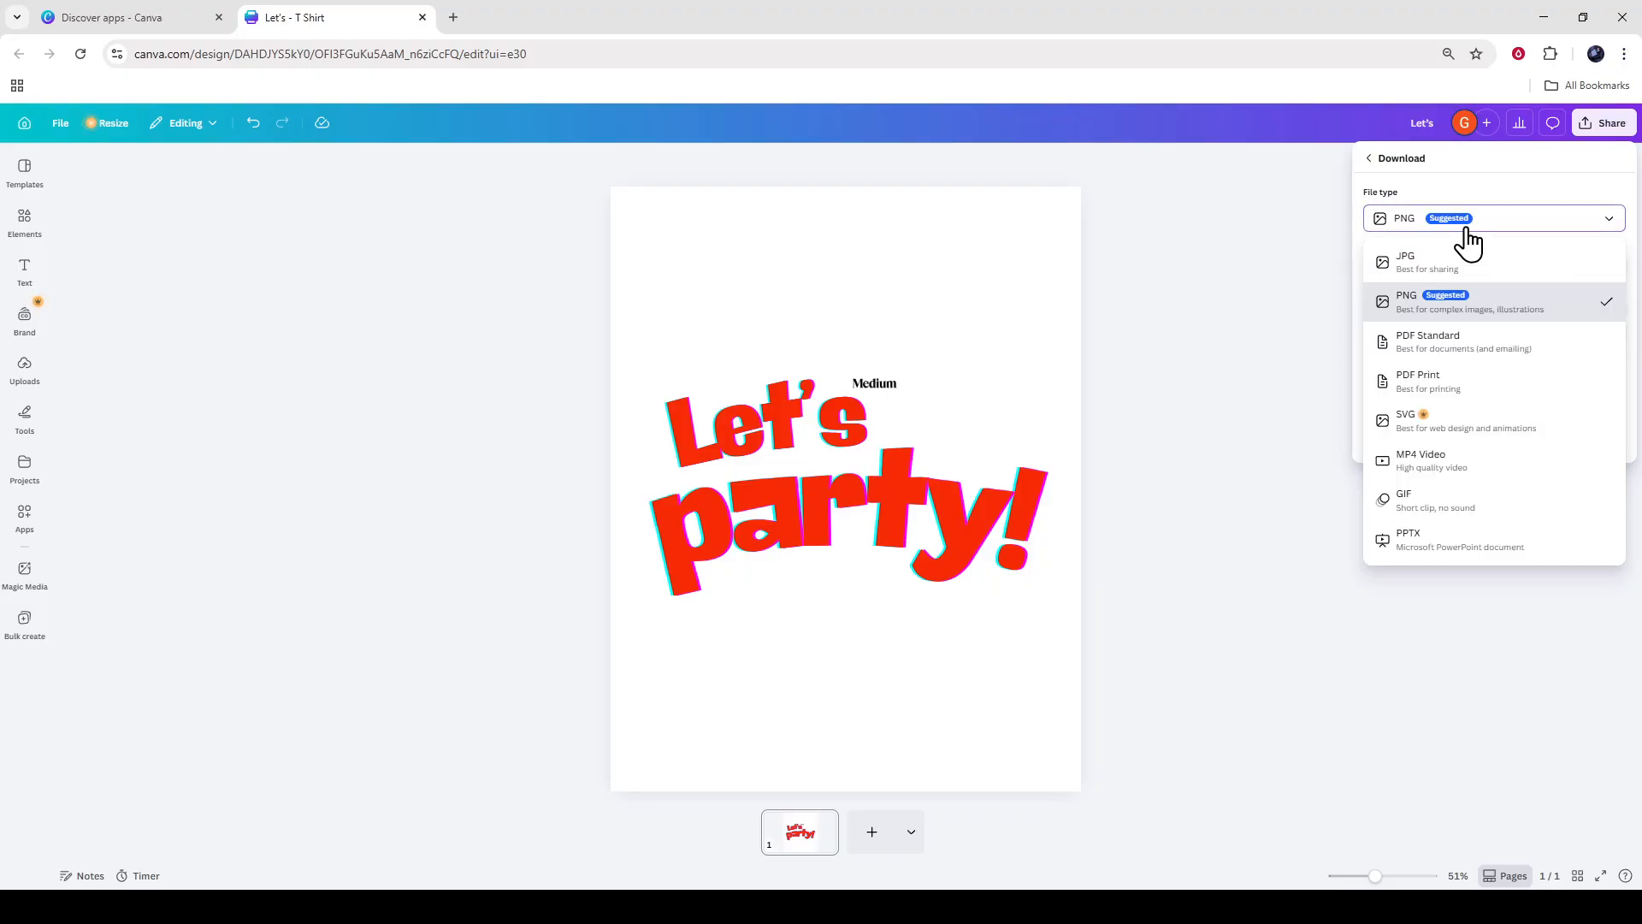
click(1465, 319)
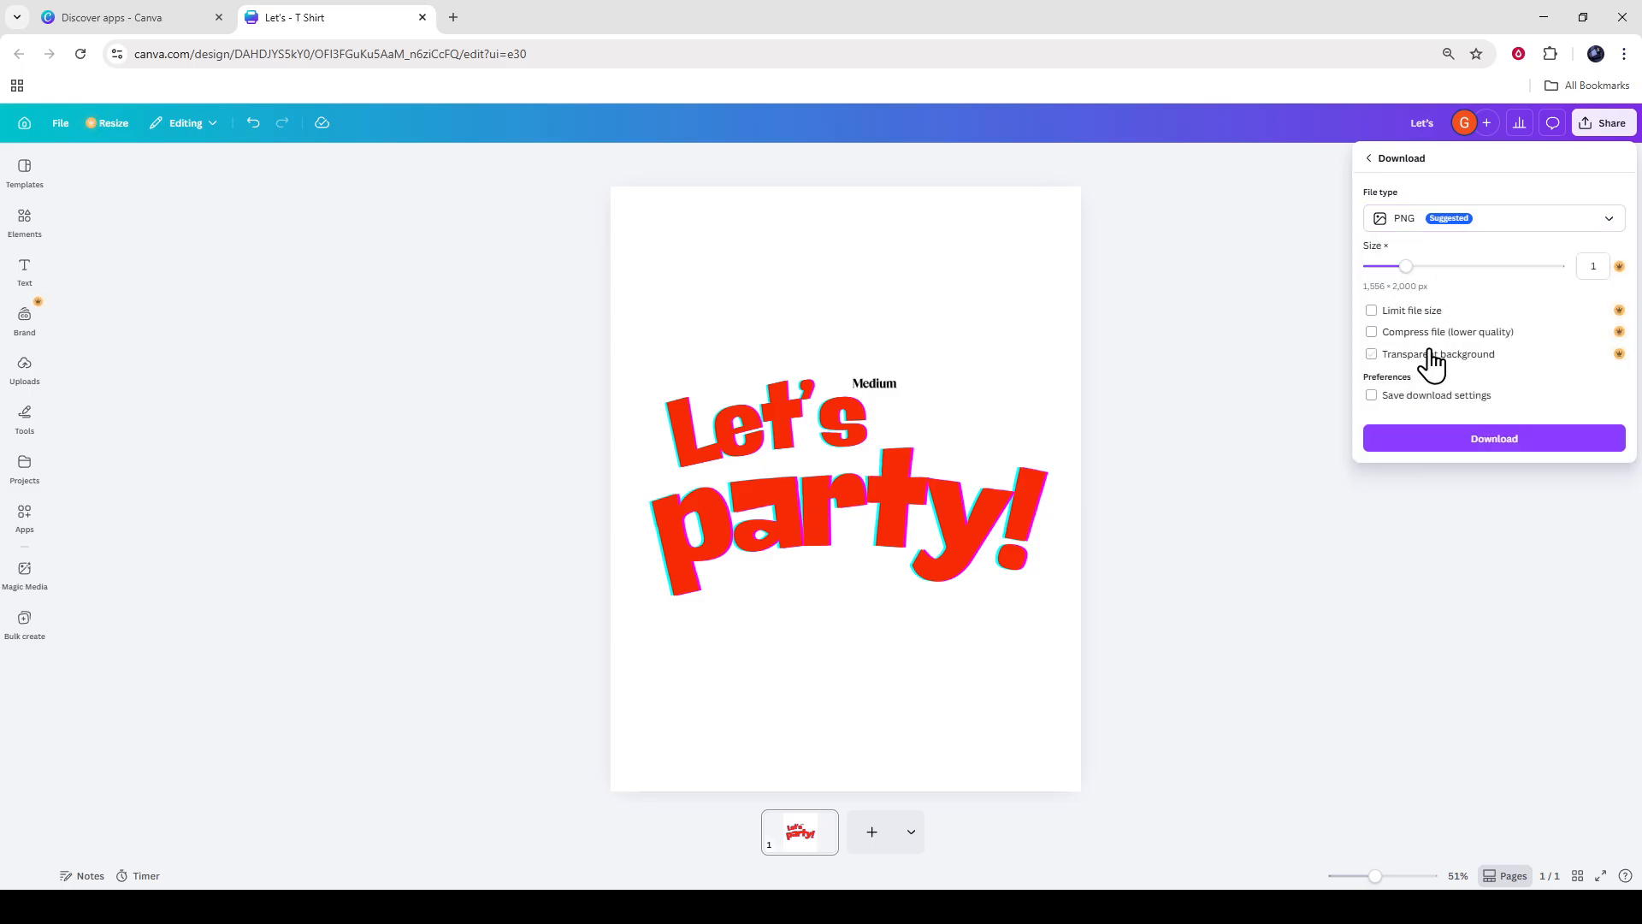
click(1373, 355)
click(1519, 438)
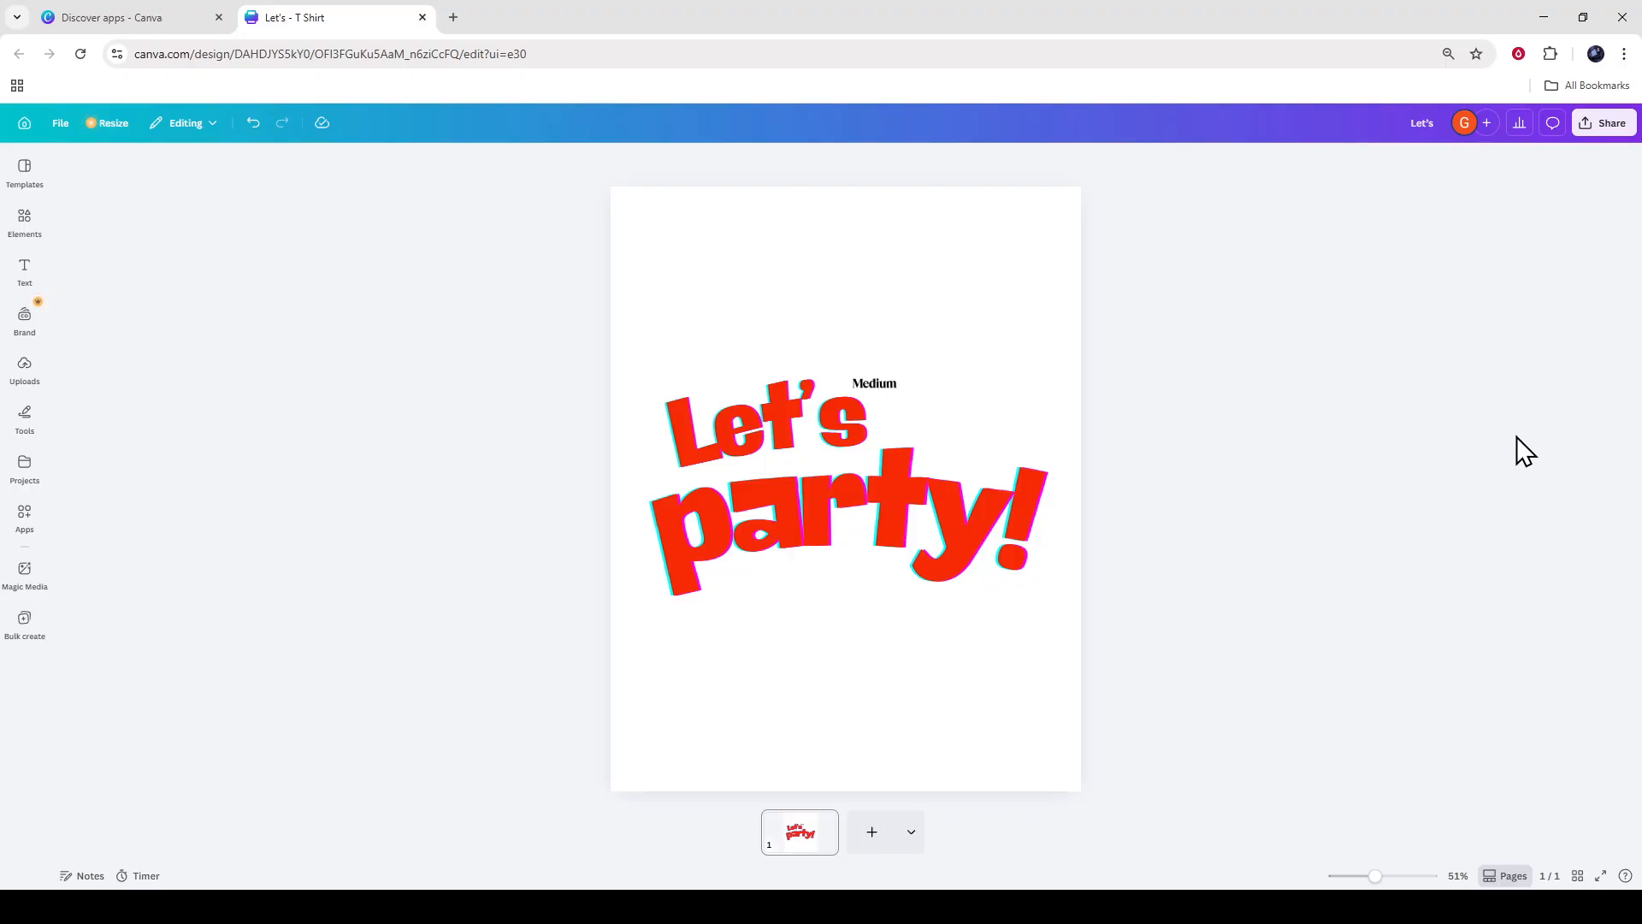